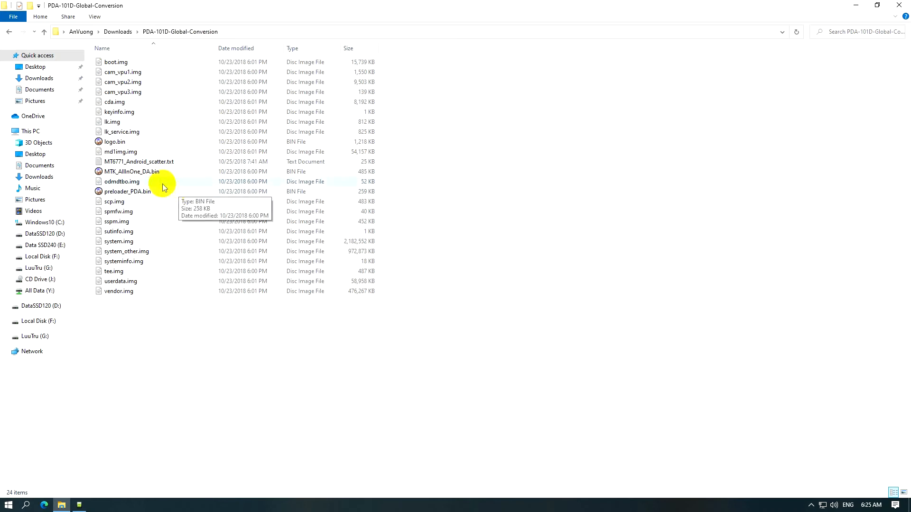
- Restore the PDA-101D-Global-Conversion folder window, shrink it, and place it at the upper-left part of the desktop
drag(539, 7, 366, 53)
drag(500, 134, 344, 137)
drag(232, 60, 192, 21)
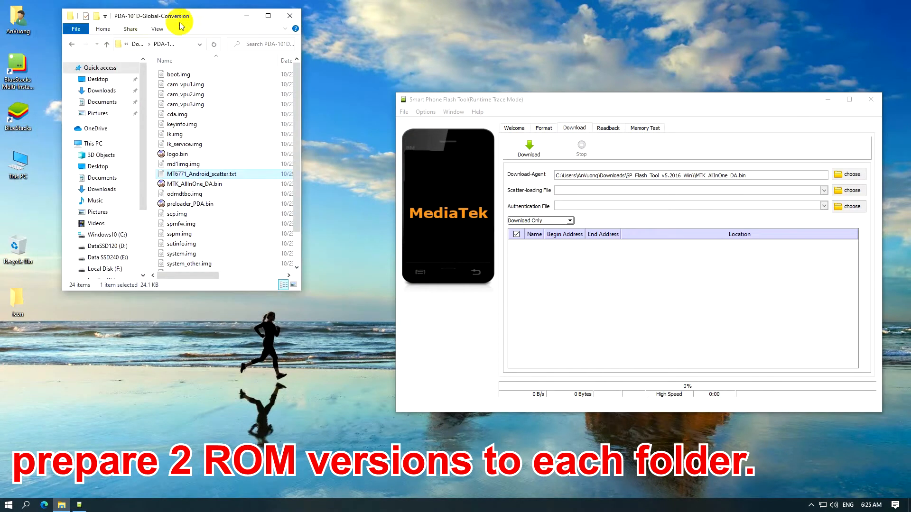
- Open the PDA-214A-0-00WW-B01 folder from Downloads in a second window and place it beside the PDA-101D-Global-Conversion window
double_click(18, 19)
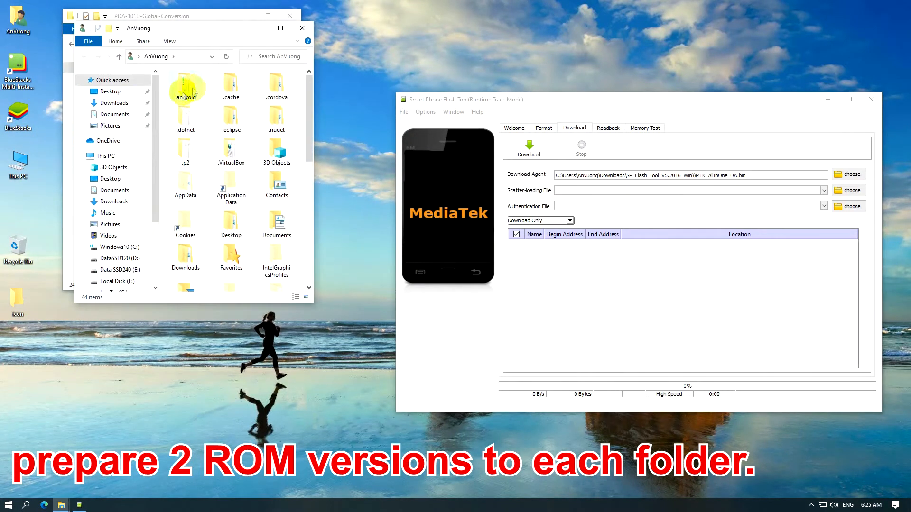
click(113, 103)
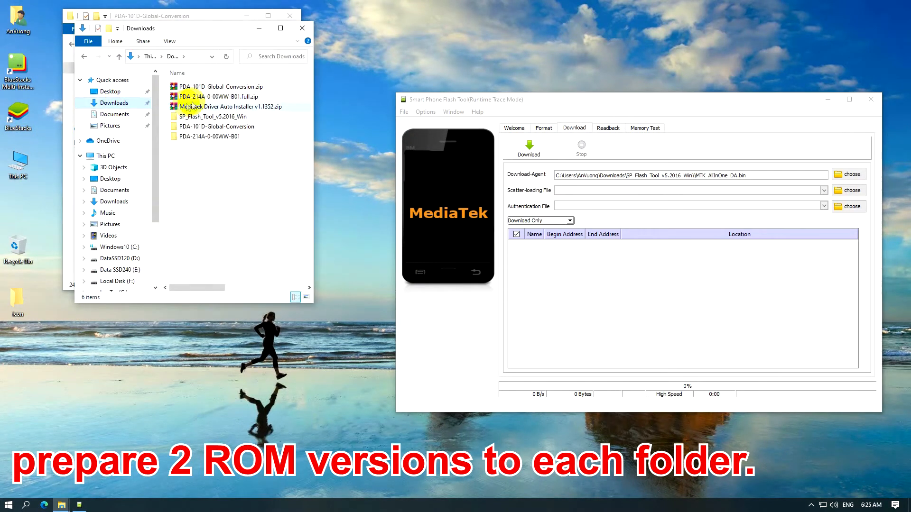
double_click(212, 136)
drag(211, 29, 451, 21)
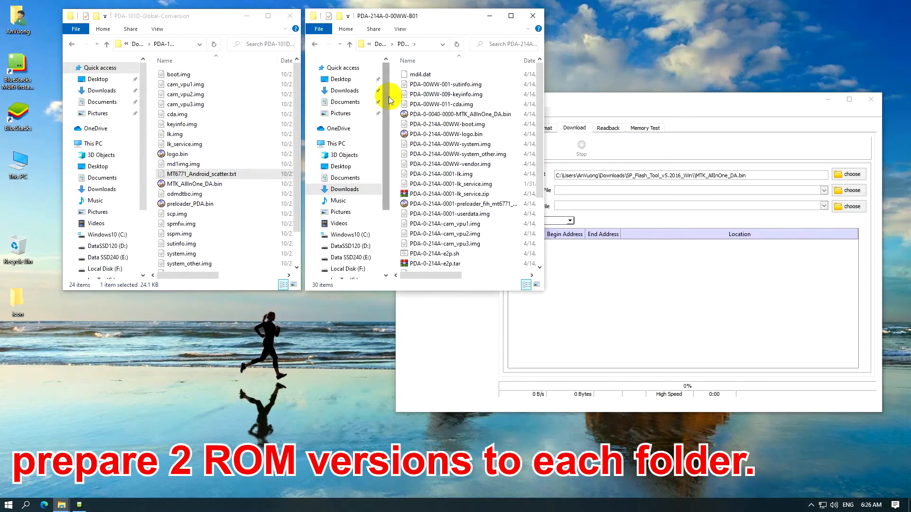
- Narrow the navigation area and widen the address area in both ROM folder windows
drag(388, 96, 290, 104)
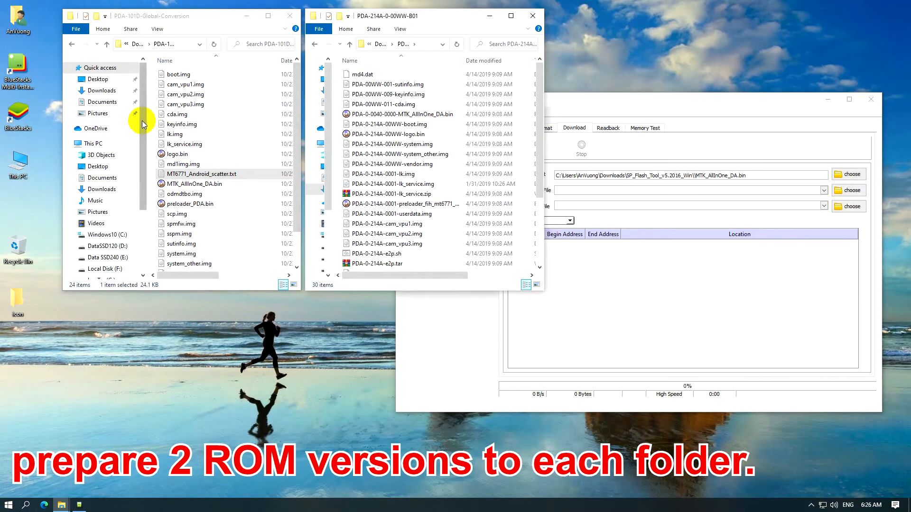
drag(142, 119, 36, 112)
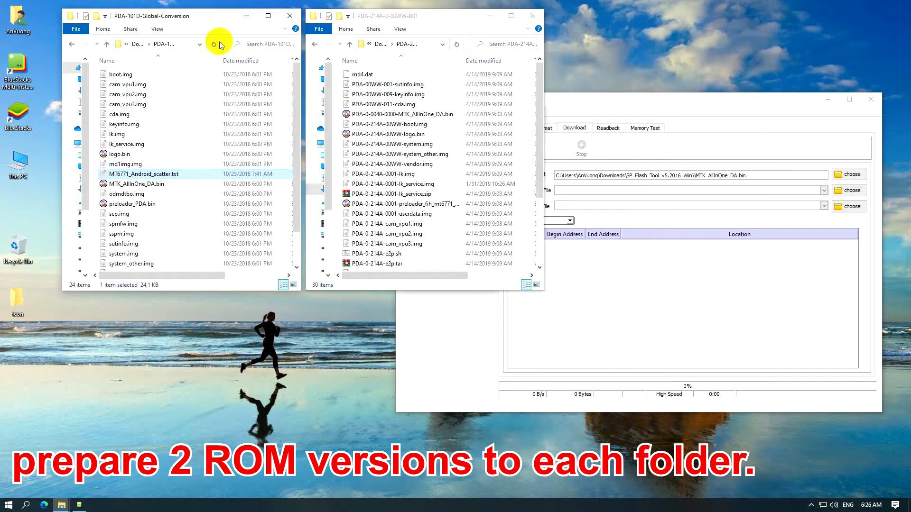
drag(226, 43, 285, 43)
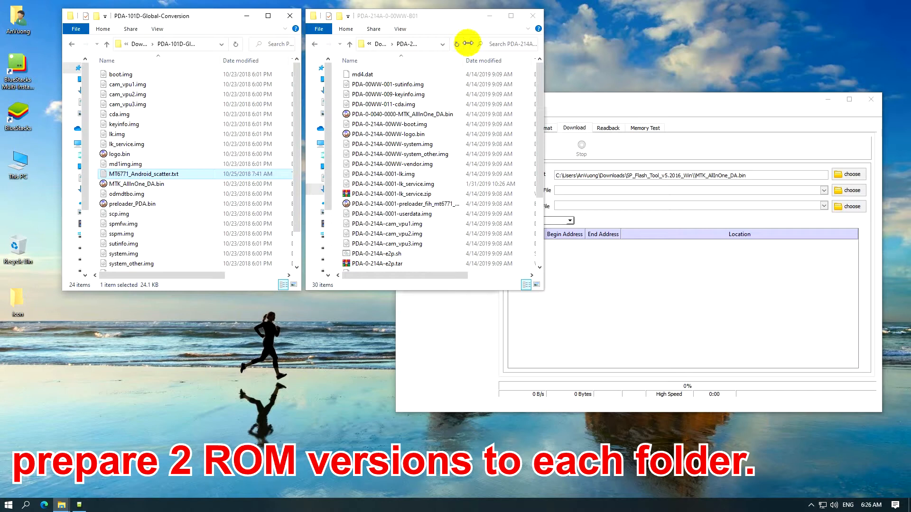
drag(468, 43, 533, 41)
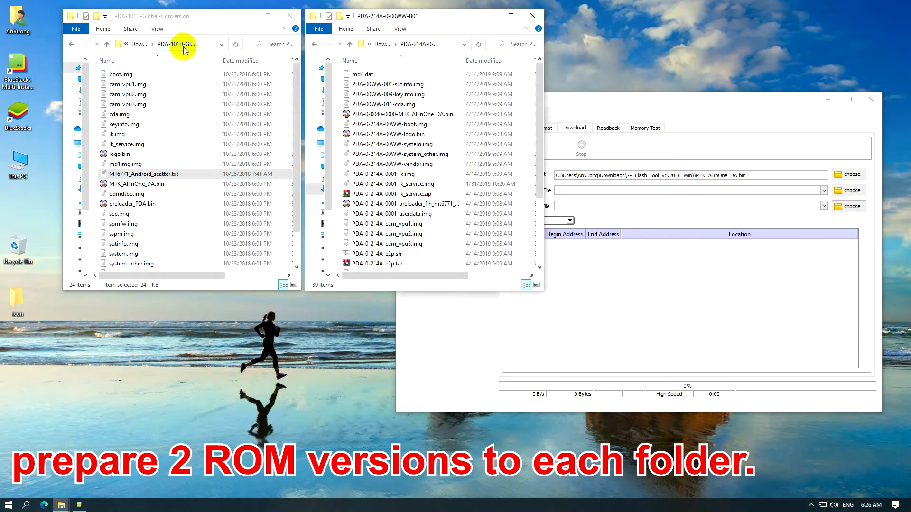
- Try to load MT6771_Android_scatter.txt from PDA-101D-Global-Conversion as the scatter-loading file in Smart Phone Flash Tool
click(602, 265)
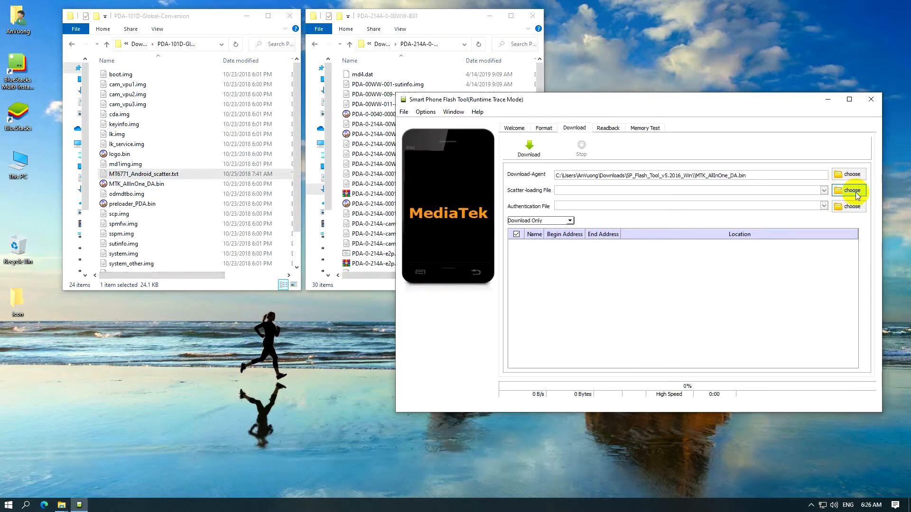
click(856, 194)
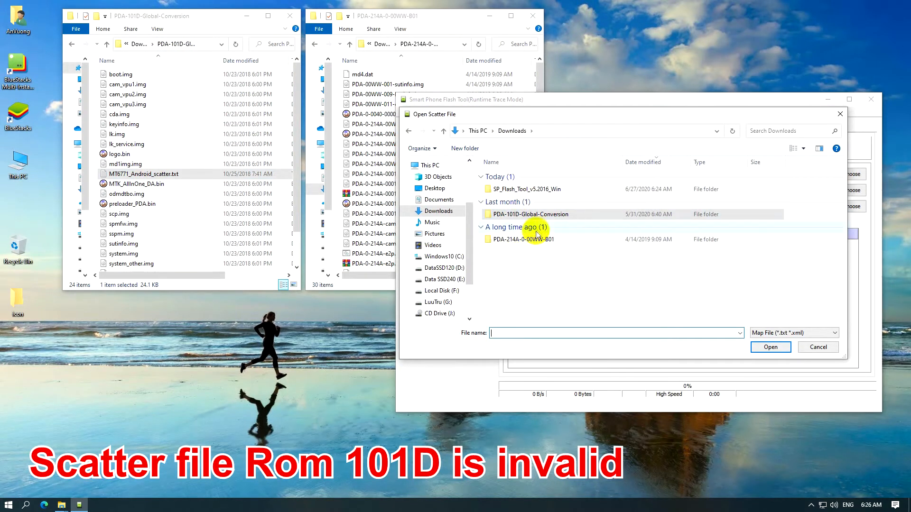
double_click(512, 217)
click(528, 178)
double_click(528, 178)
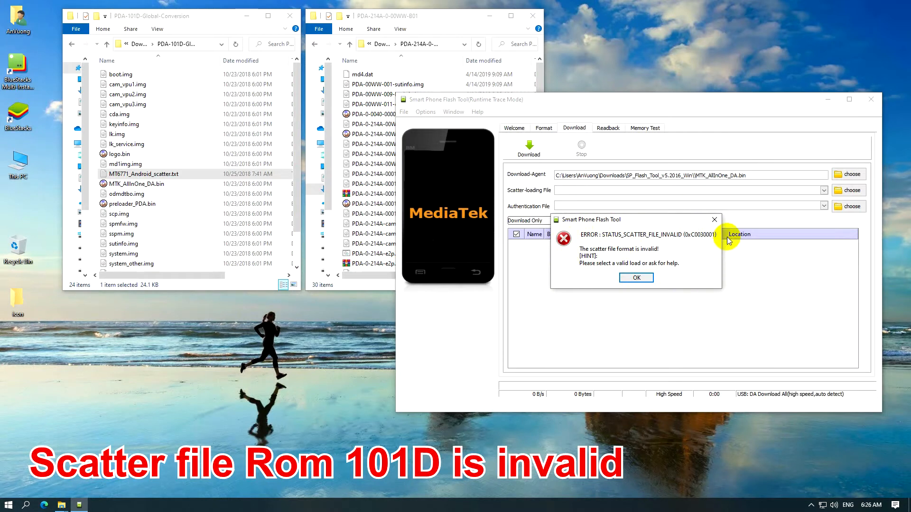
click(636, 278)
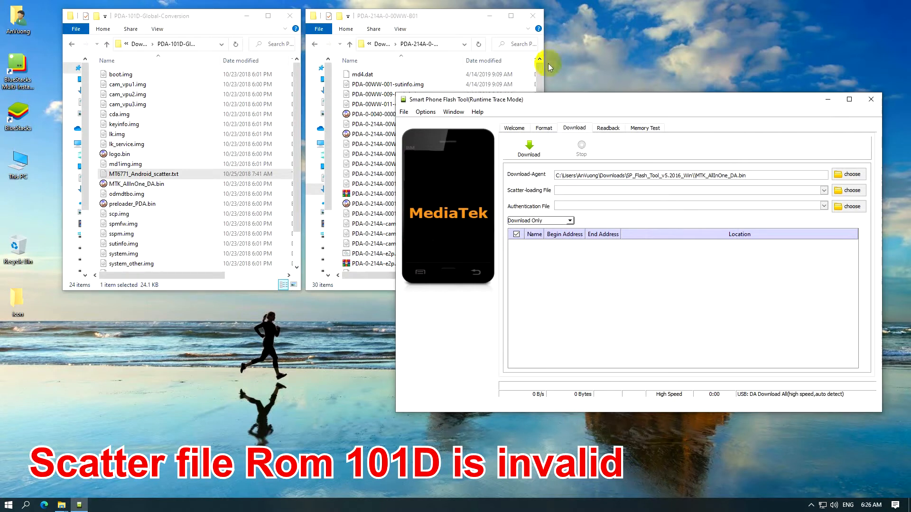
- Move the Smart Phone Flash Tool window clear of both folder windows and look through the PDA-214A-0-00WW-B01 file list
drag(548, 102, 718, 86)
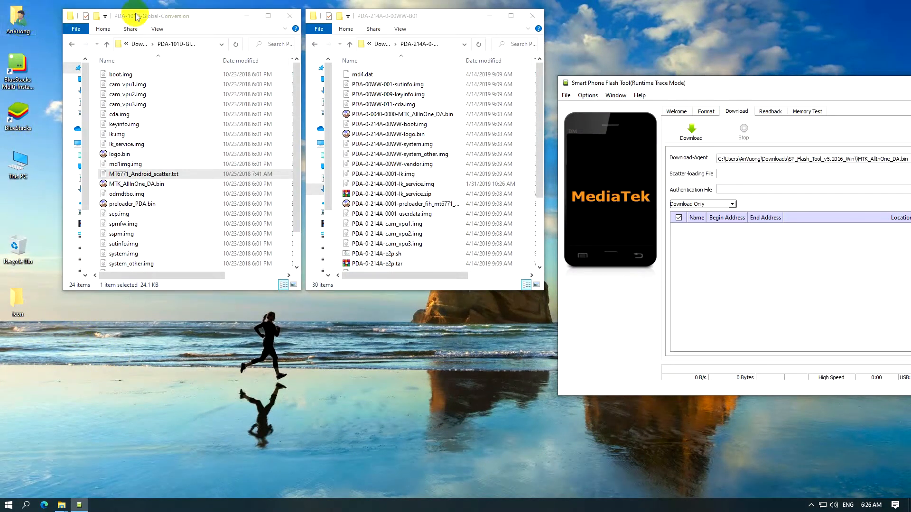
click(284, 74)
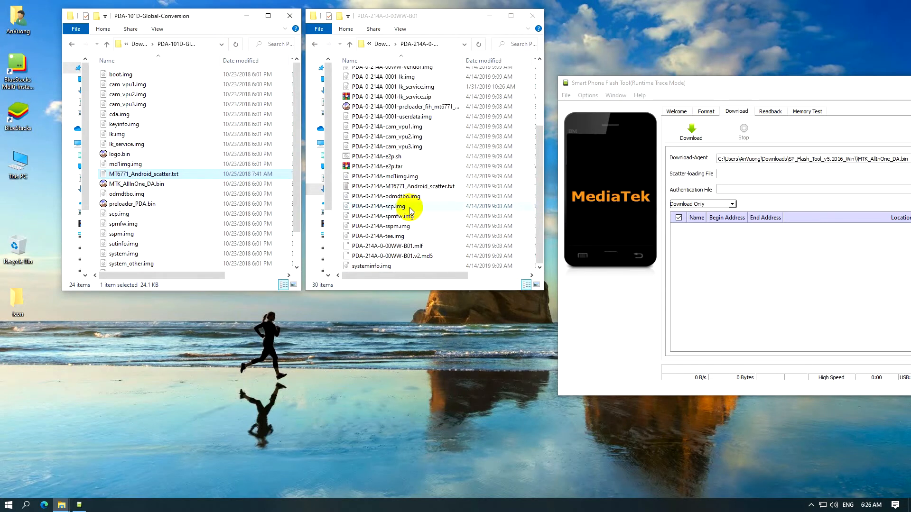
scroll(408, 204, down, 2)
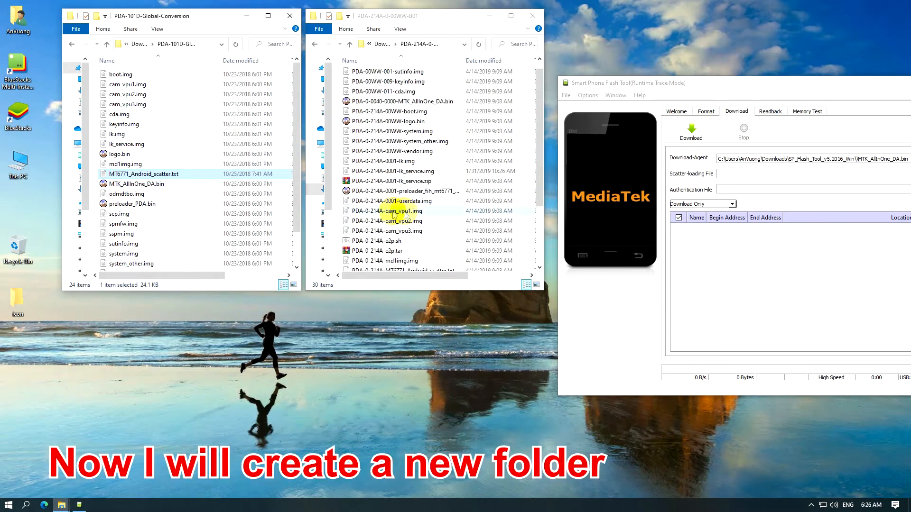
- Create a new folder named FixScatterFile in Downloads
click(138, 45)
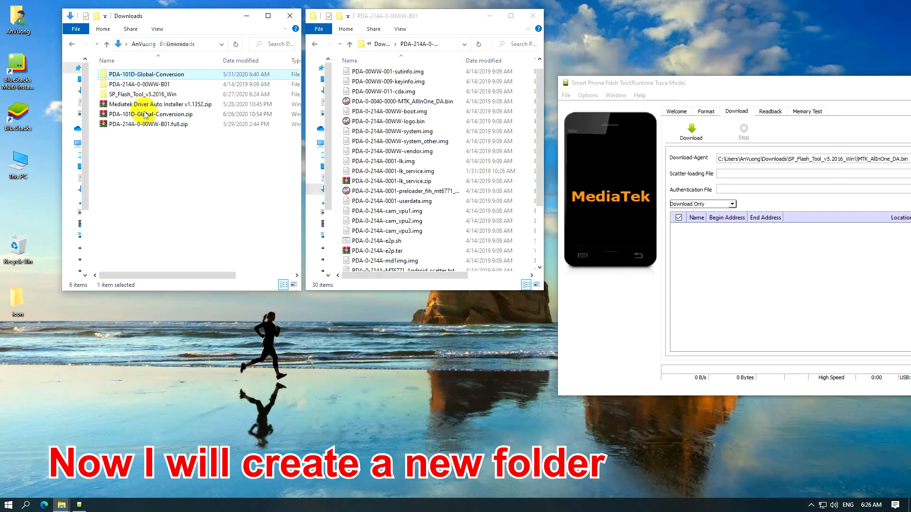
right_click(124, 158)
mouse_move(230, 283)
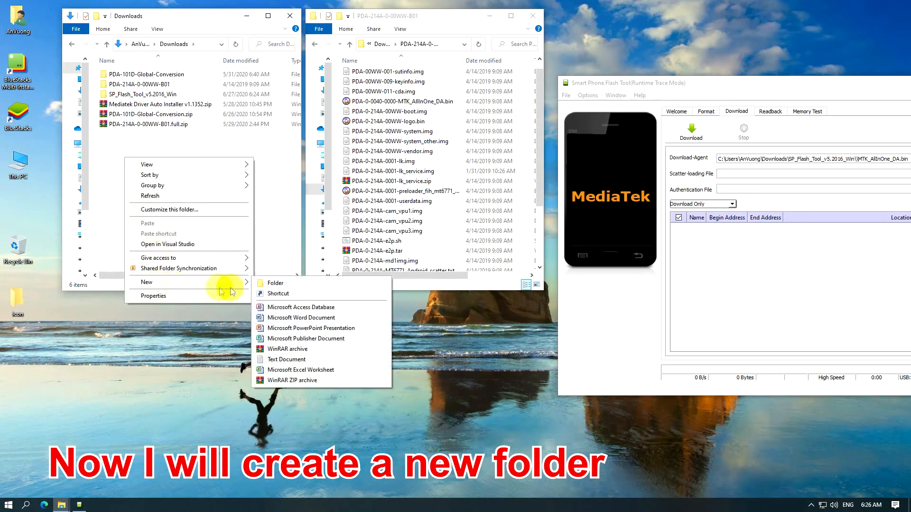
click(271, 285)
text(Fix)
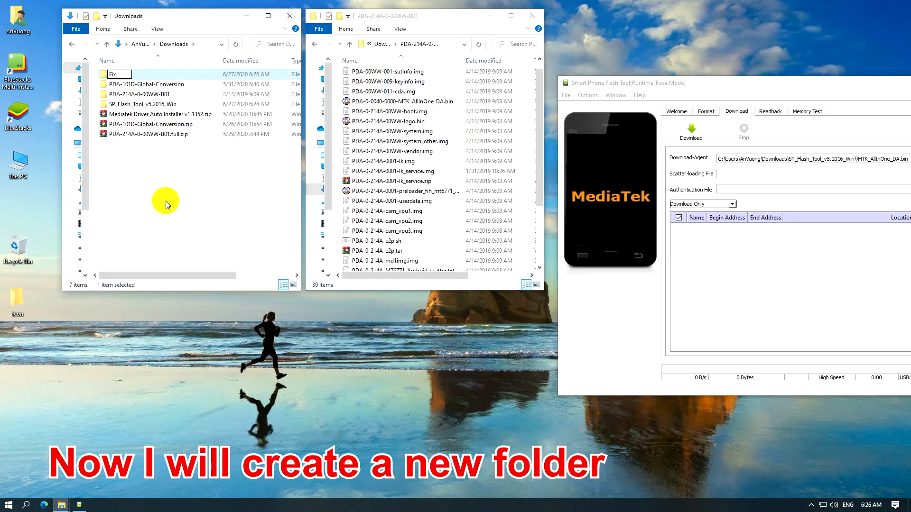
text(Scatter)
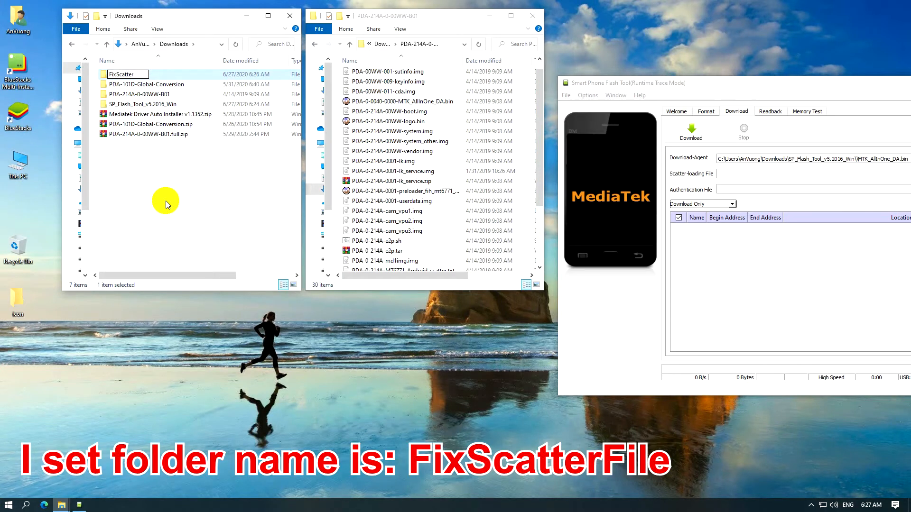
text(File)
key(Return)
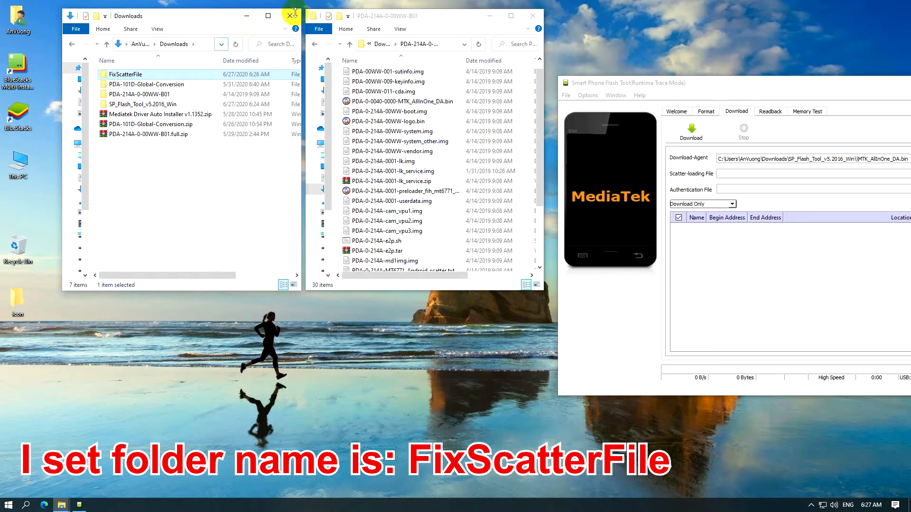
- Place the flash tool below the folder windows, widen the Name column, and select PDA-0-214A-MT6771_Android_scatter.txt in PDA-214A-0-00WW-B01
drag(711, 87, 326, 291)
drag(463, 60, 509, 61)
scroll(465, 189, down, 3)
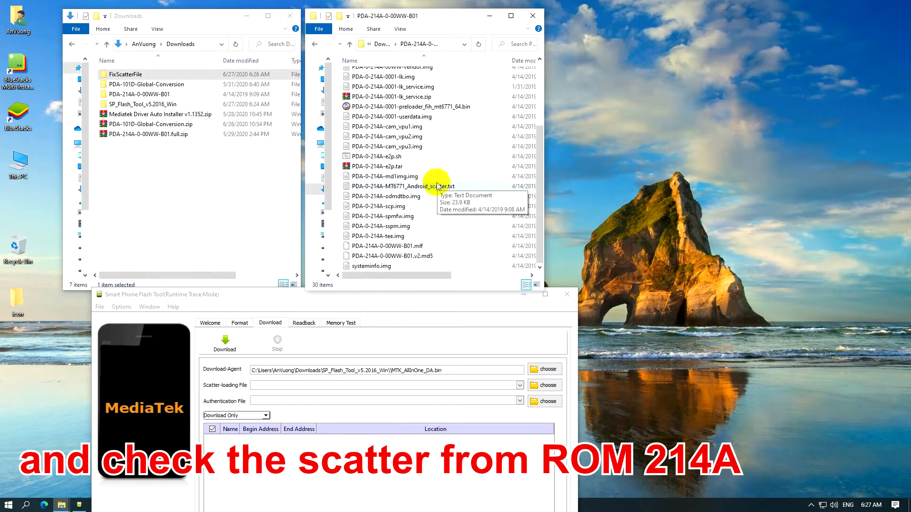
click(429, 186)
- Load PDA-0-214A-MT6771_Android_scatter.txt from Downloads\PDA-214A-0-00WW-B01 as the scatter-loading file in Smart Phone Flash Tool
click(544, 385)
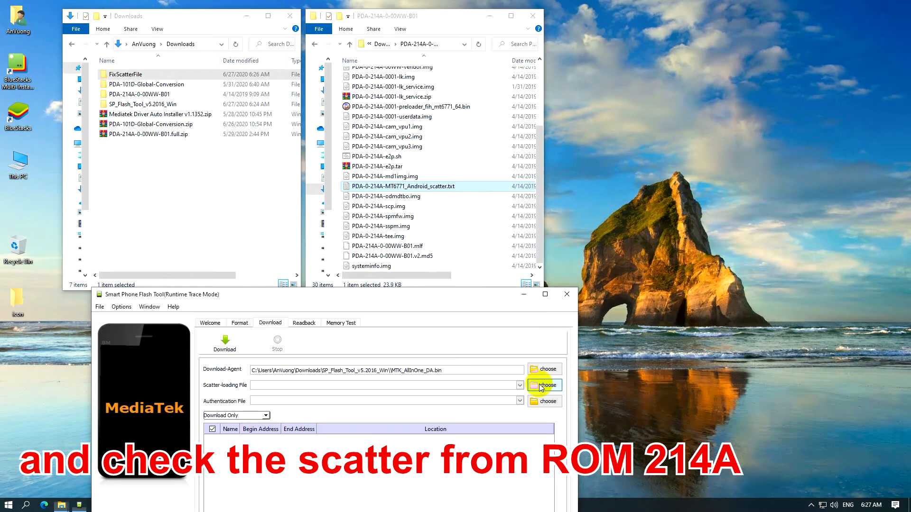
click(209, 265)
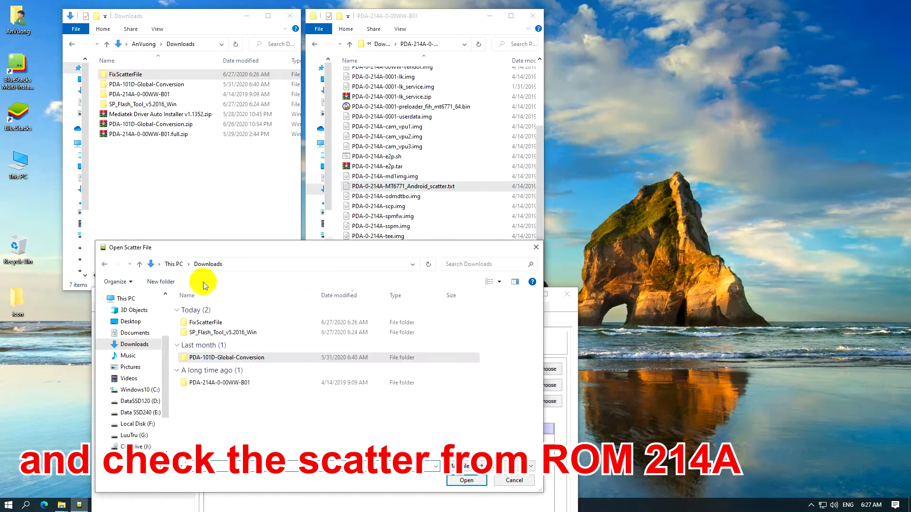
double_click(211, 382)
click(189, 309)
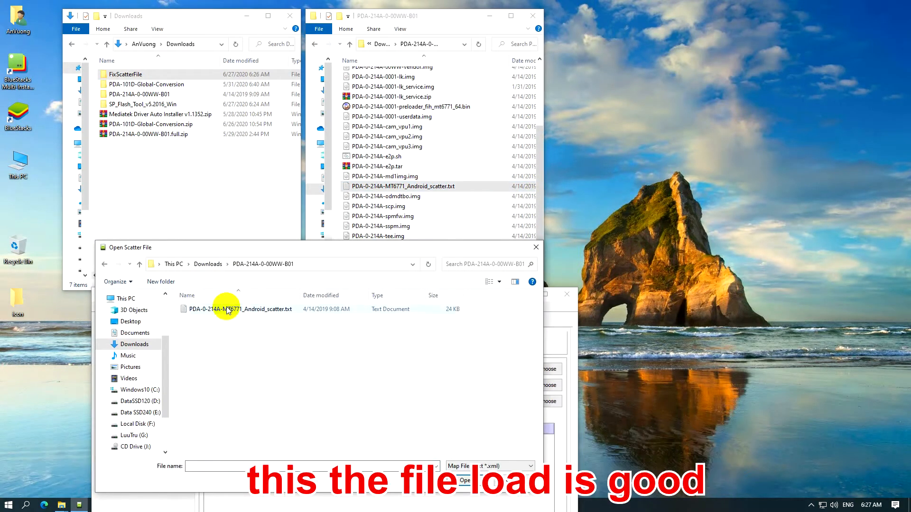
double_click(226, 312)
- Bring the flash tool window fully into view to check the loaded partitions and move it clear of the folder windows
drag(326, 297, 590, 75)
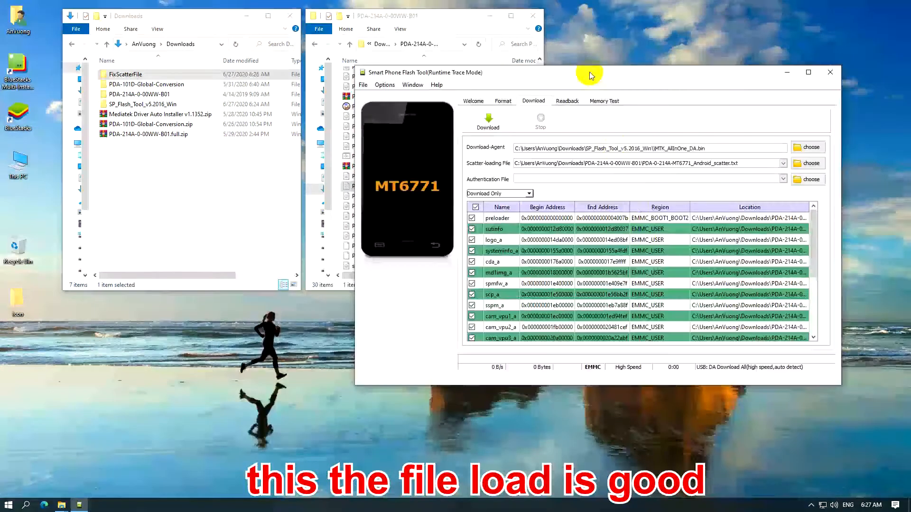
click(558, 180)
drag(583, 72, 687, 317)
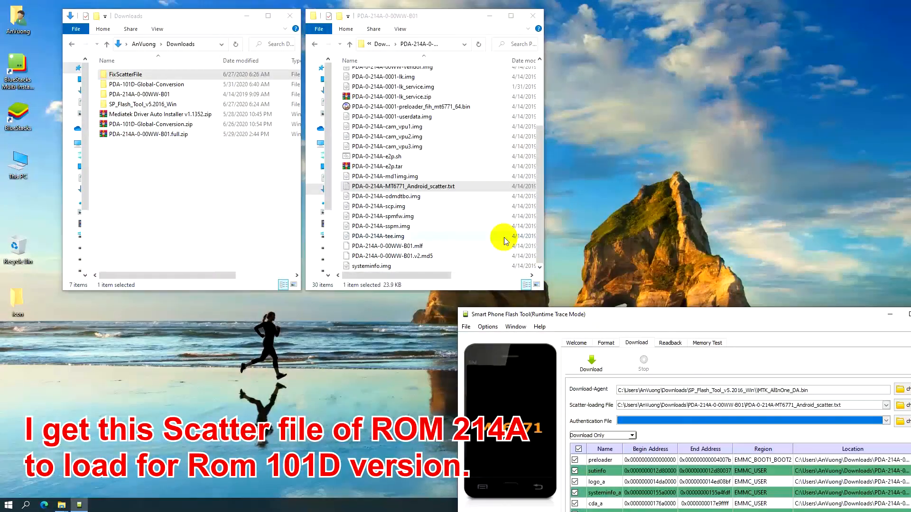
- Copy PDA-0-214A-MT6771_Android_scatter.txt from PDA-214A-0-00WW-B01 into the FixScatterFile folder
right_click(453, 188)
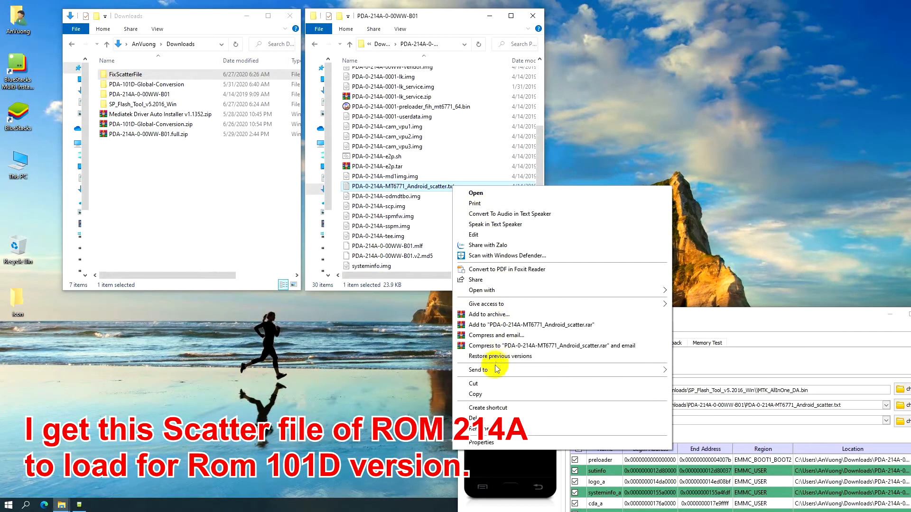
click(485, 394)
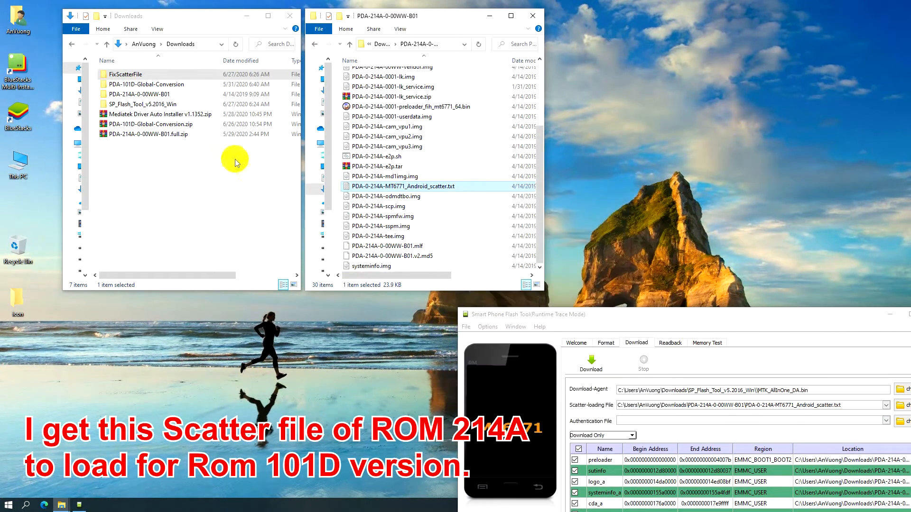
click(138, 76)
double_click(138, 75)
right_click(134, 114)
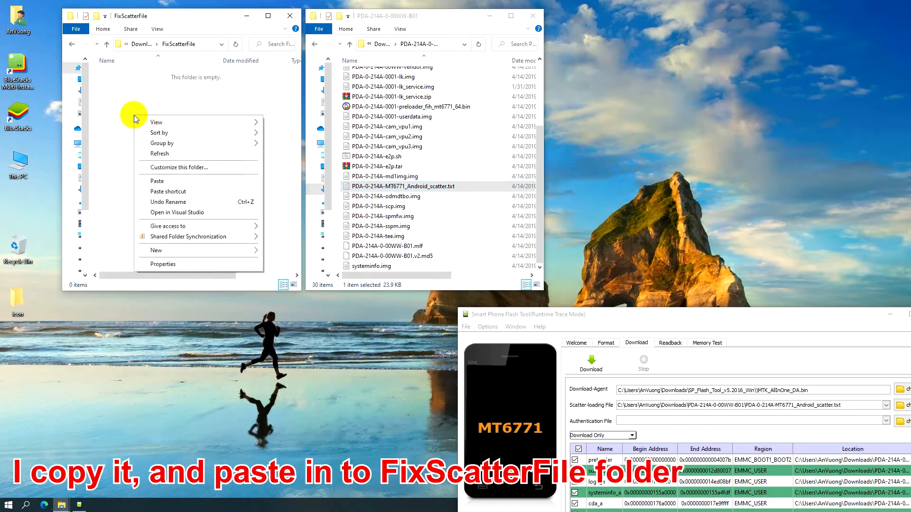
click(158, 180)
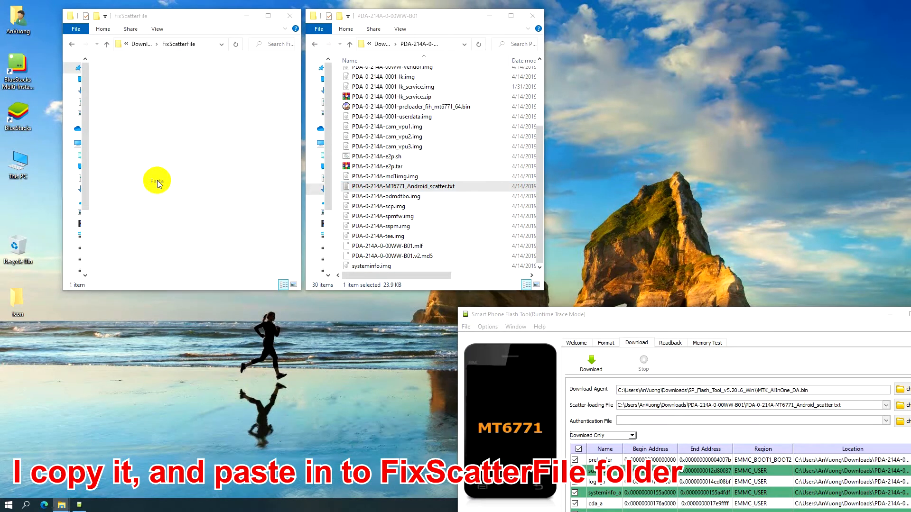
- Paste the scatter file into FixScatterFile again from Downloads, replacing the existing copy, and open the folder to check it
click(135, 45)
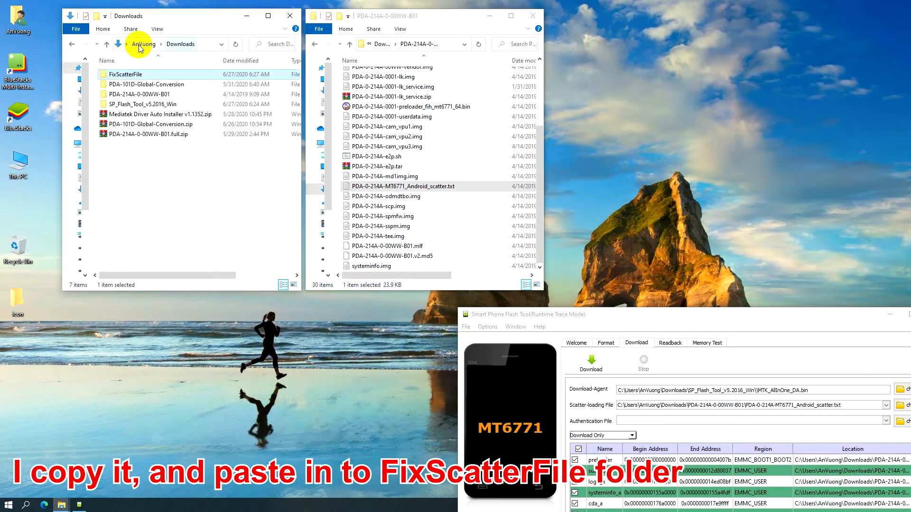
right_click(139, 76)
click(175, 322)
click(181, 184)
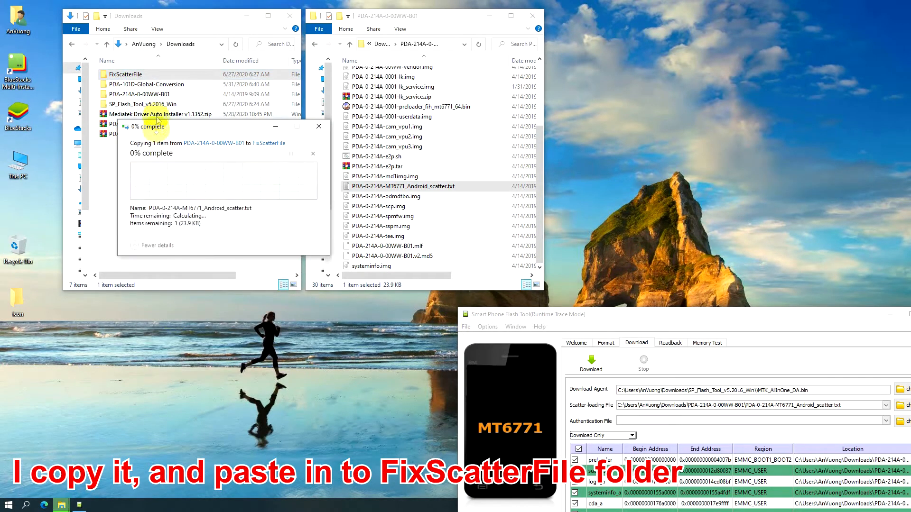
right_click(146, 77)
click(154, 82)
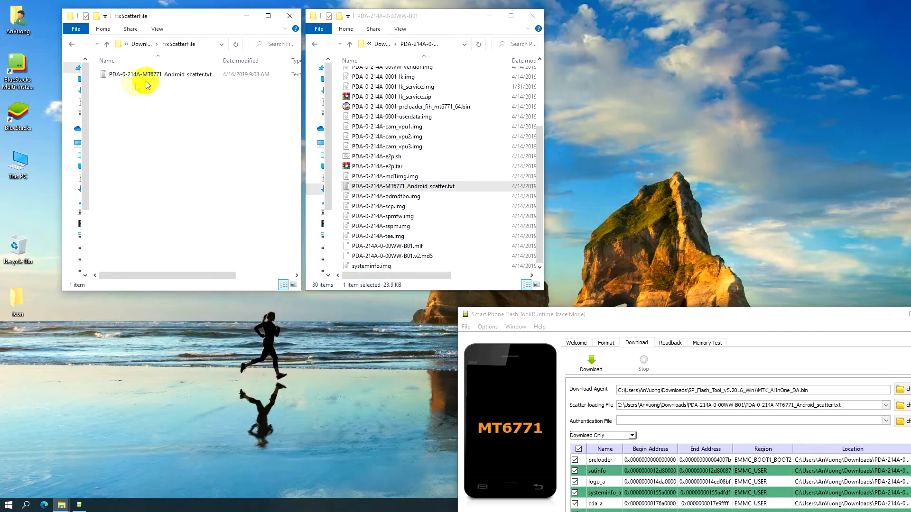
- Copy all files in Downloads\PDA-101D-Global-Conversion except the invalid MT6771_Android_scatter.txt
click(139, 45)
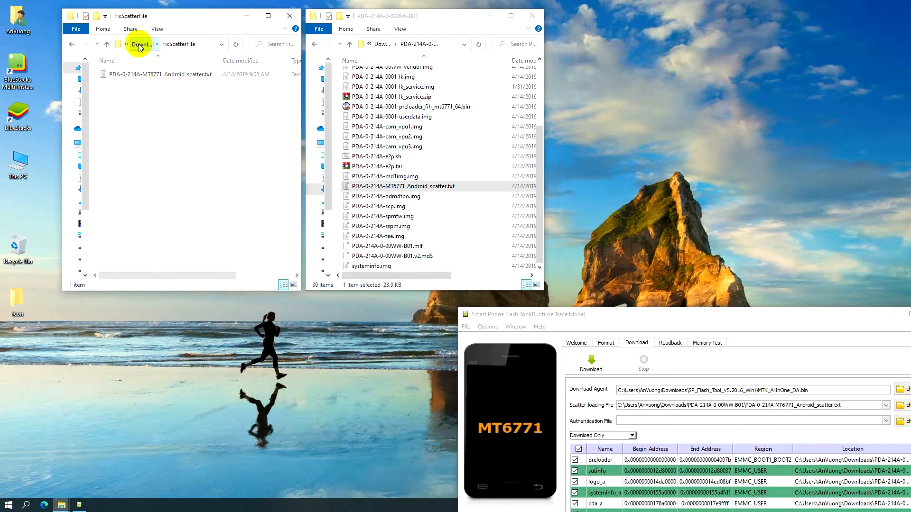
click(159, 84)
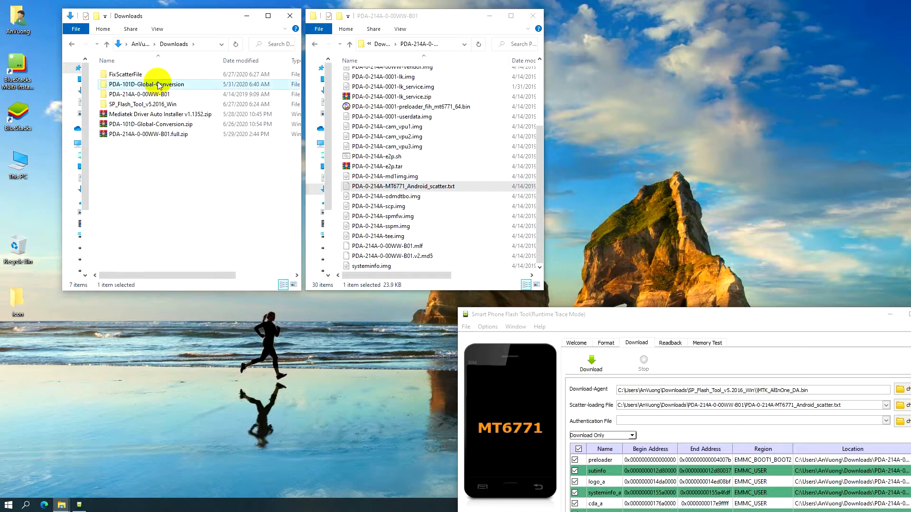
right_click(151, 86)
click(173, 92)
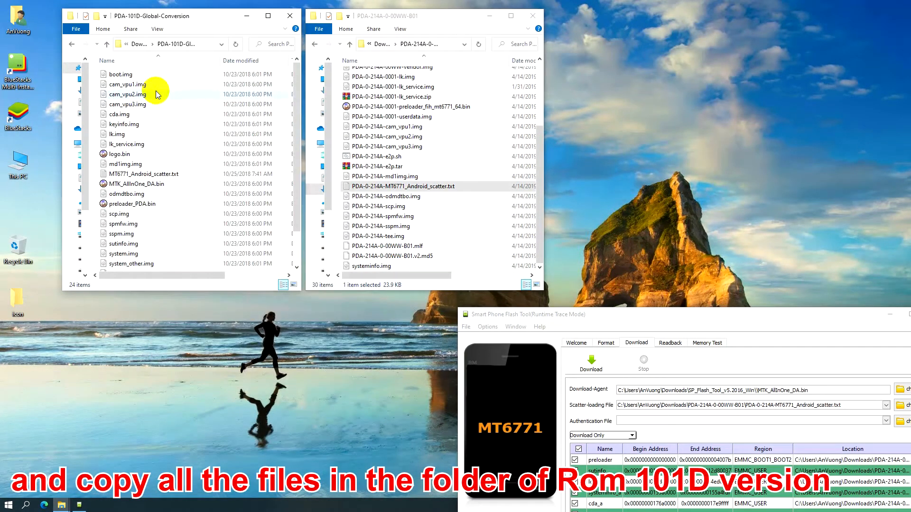
drag(300, 58, 279, 87)
click(138, 77)
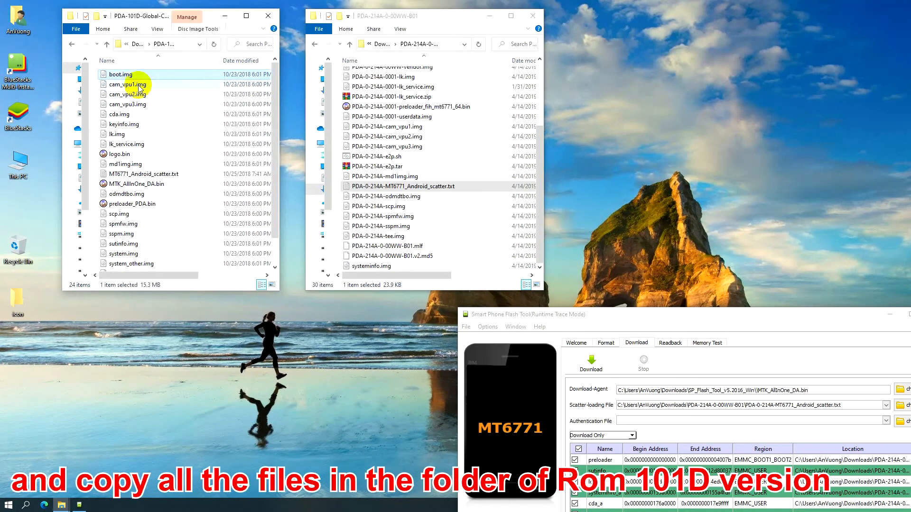
key(ctrl+a)
scroll(175, 166, down, 2)
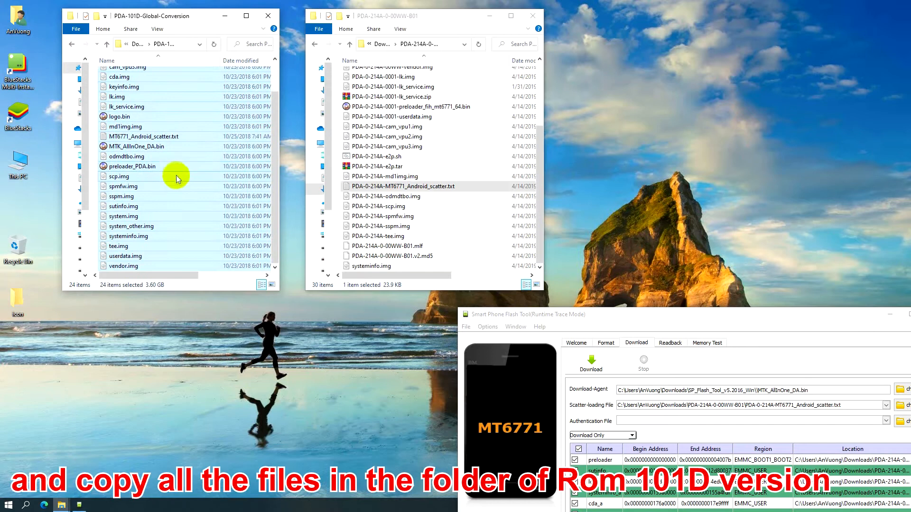
right_click(153, 148)
click(175, 269)
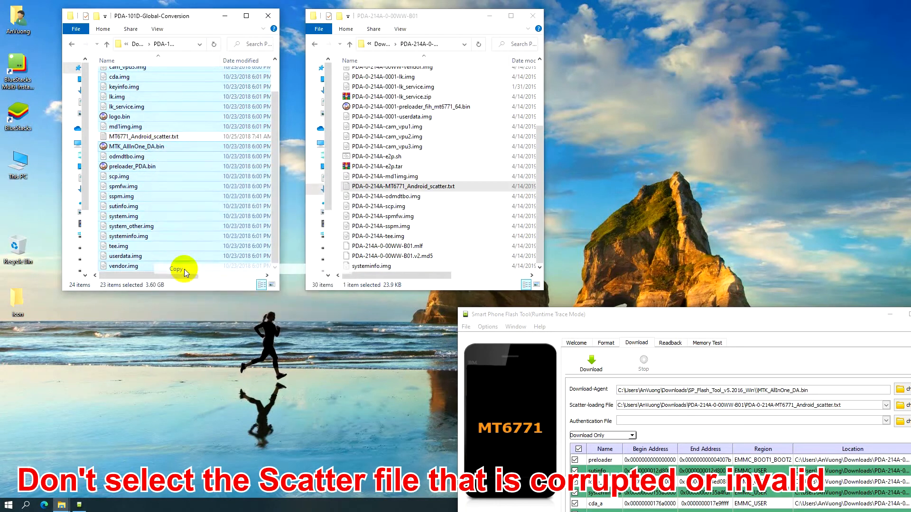
- Paste the copied ROM files into the FixScatterFile folder in Downloads and open that folder
click(136, 48)
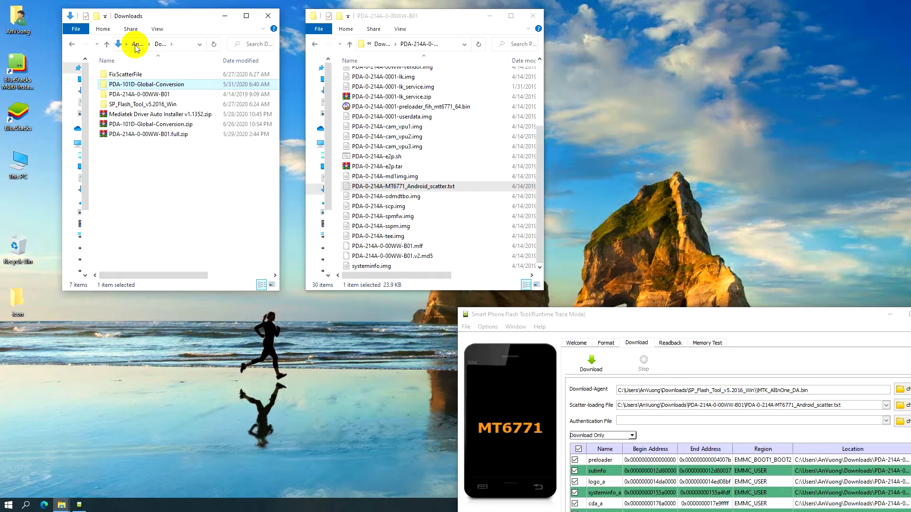
right_click(127, 75)
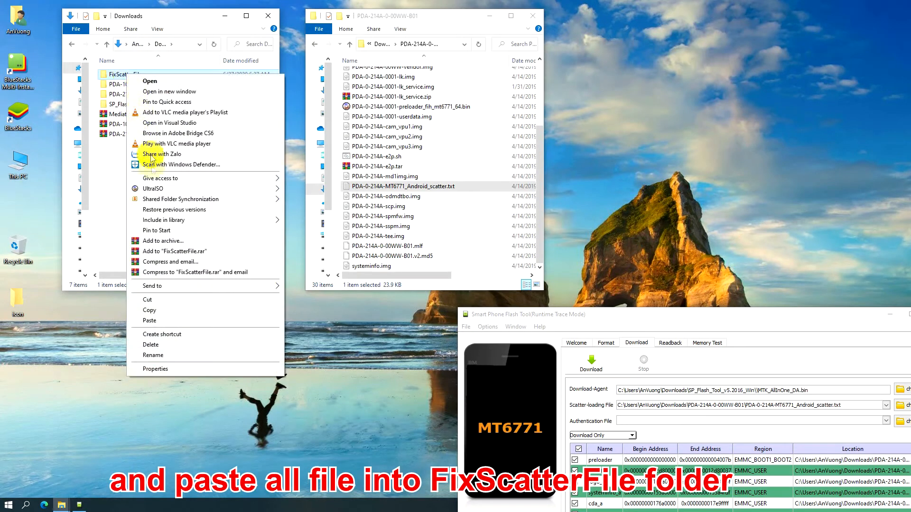
click(156, 322)
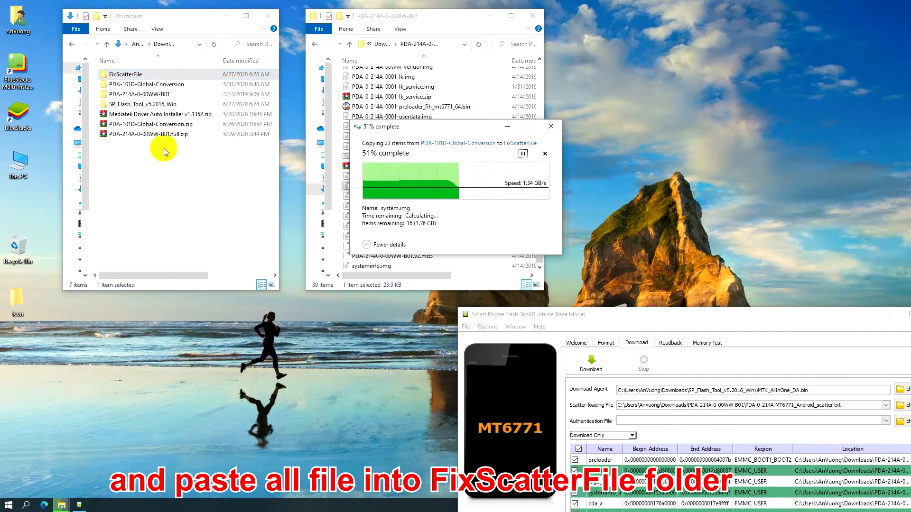
click(161, 74)
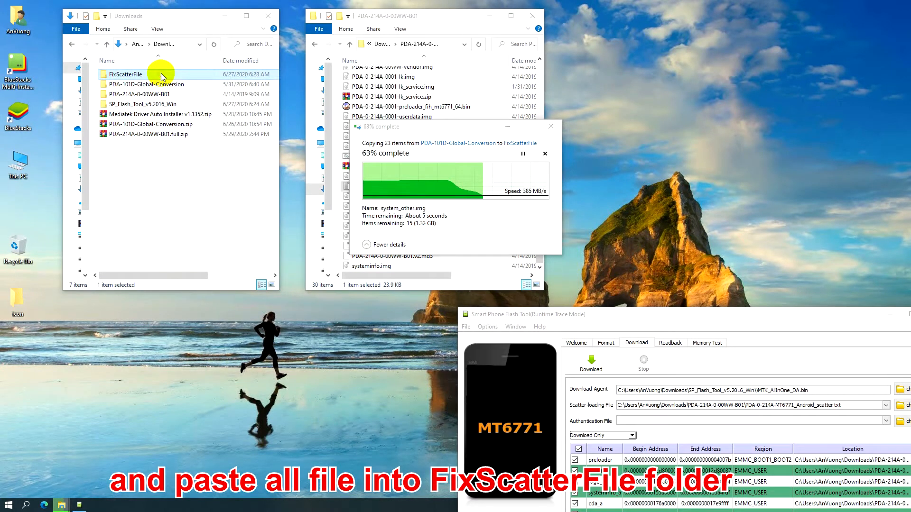
double_click(161, 74)
- Enlarge the FixScatterFile and PDA-214A-0-00WW-B01 windows to show both complete file lists side by side and compare the file names
drag(138, 293, 145, 487)
drag(279, 256, 301, 260)
click(443, 16)
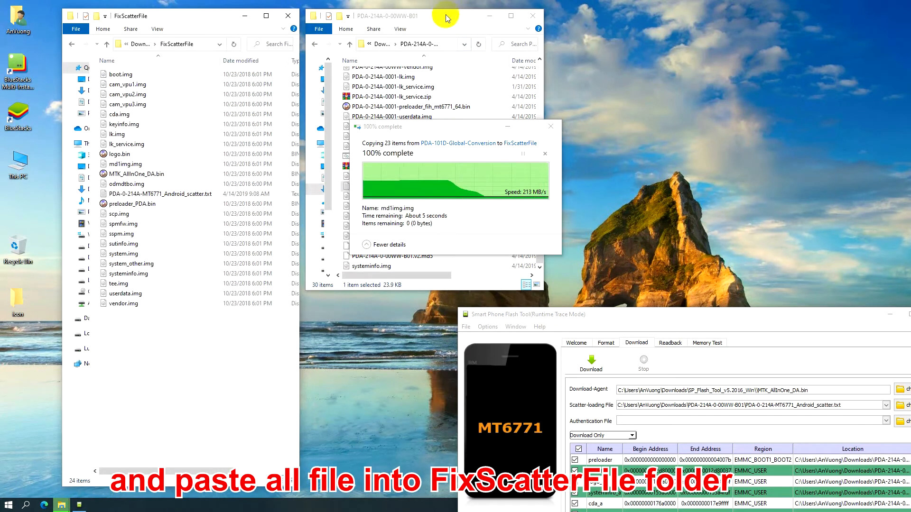
drag(543, 178, 561, 175)
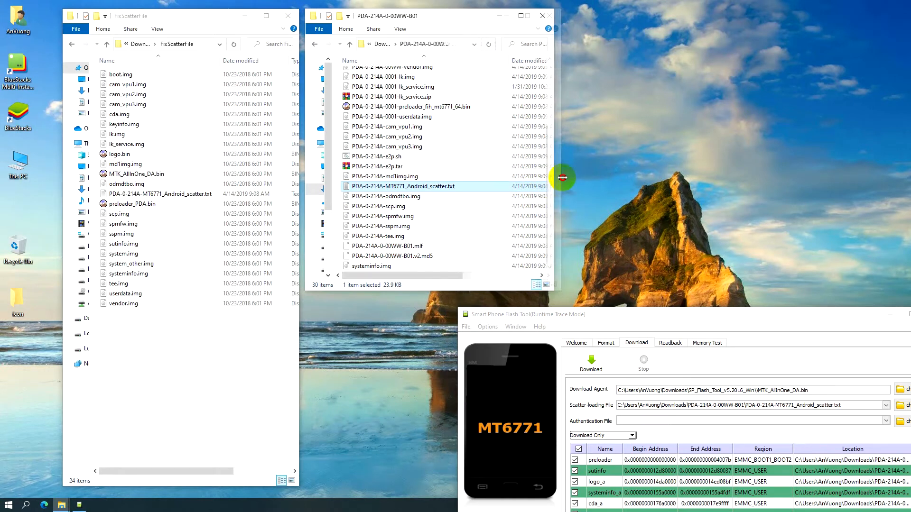
drag(426, 290, 410, 506)
click(759, 147)
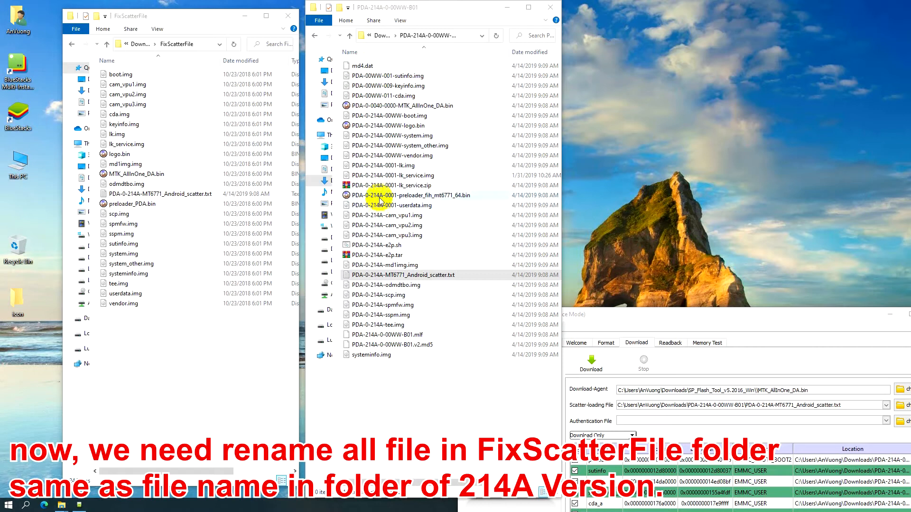
click(159, 342)
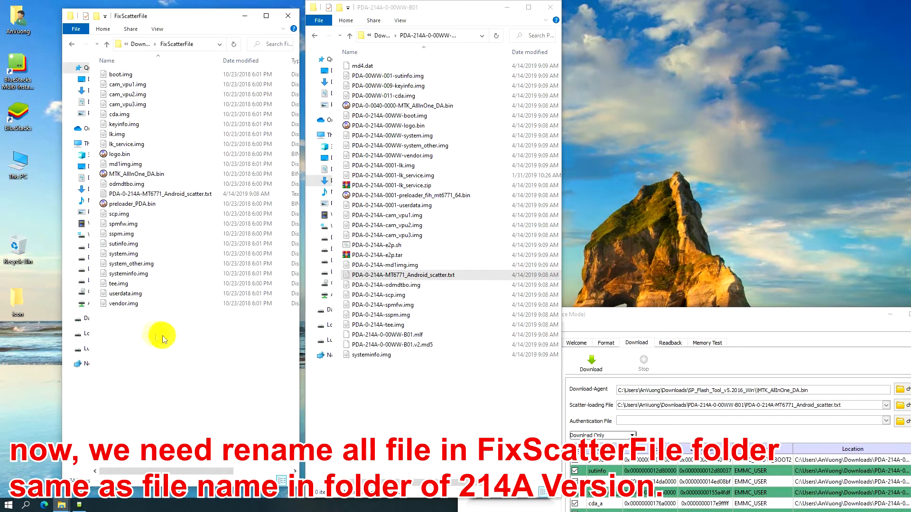
click(133, 78)
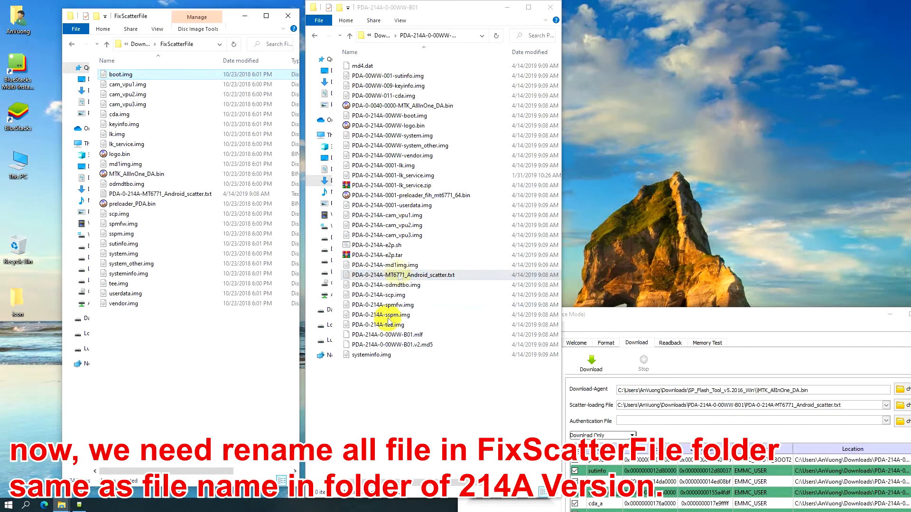
- Rename boot.img in FixScatterFile to PDA-0-214A-00WW-boot.img, using the name copied from the matching file in PDA-214A-0-00WW-B01
click(400, 51)
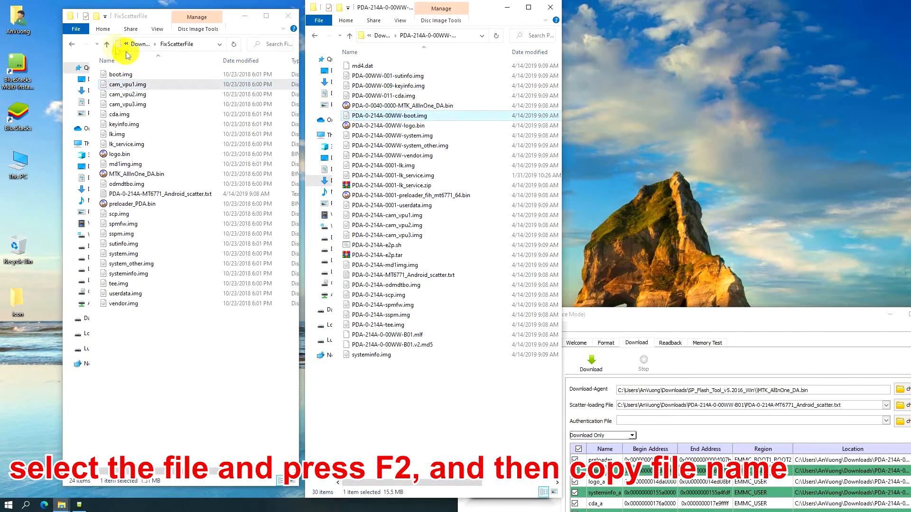
click(119, 74)
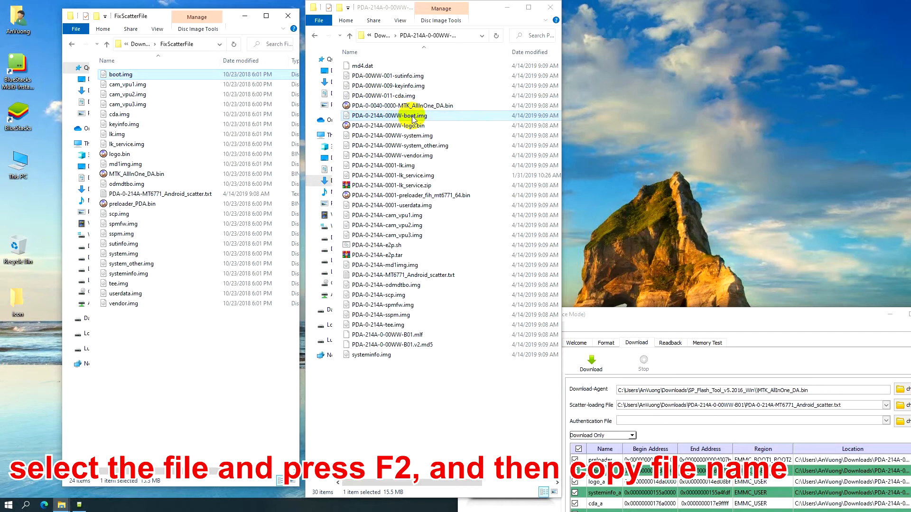
key(F2)
click(407, 119)
key(F2)
right_click(401, 116)
click(417, 142)
click(121, 76)
key(F2)
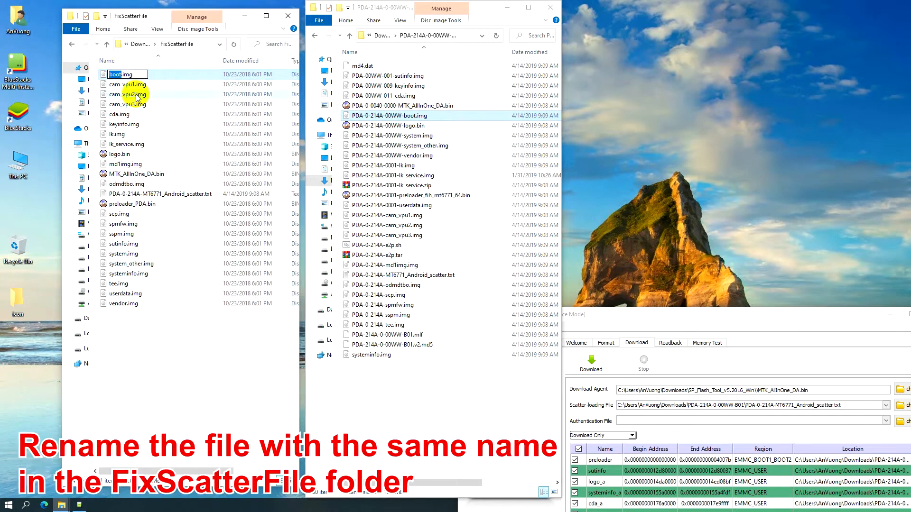
key(ctrl+v)
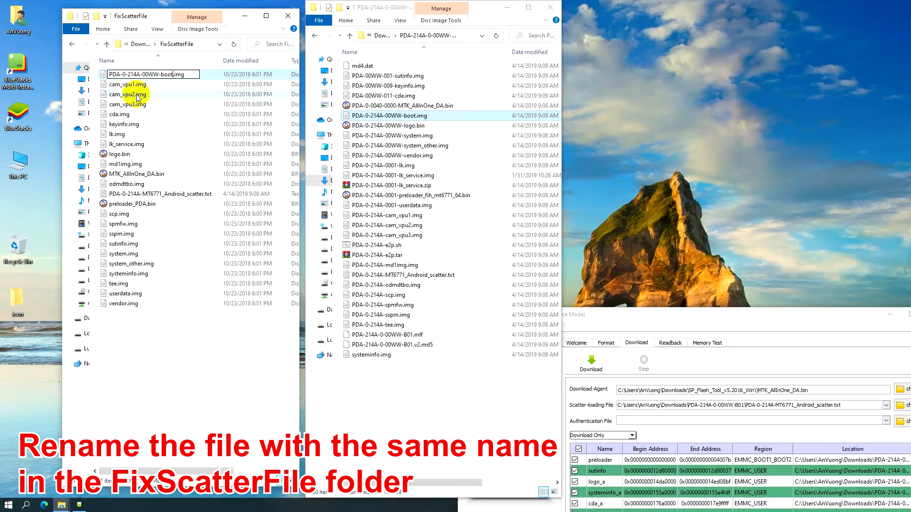
key(Return)
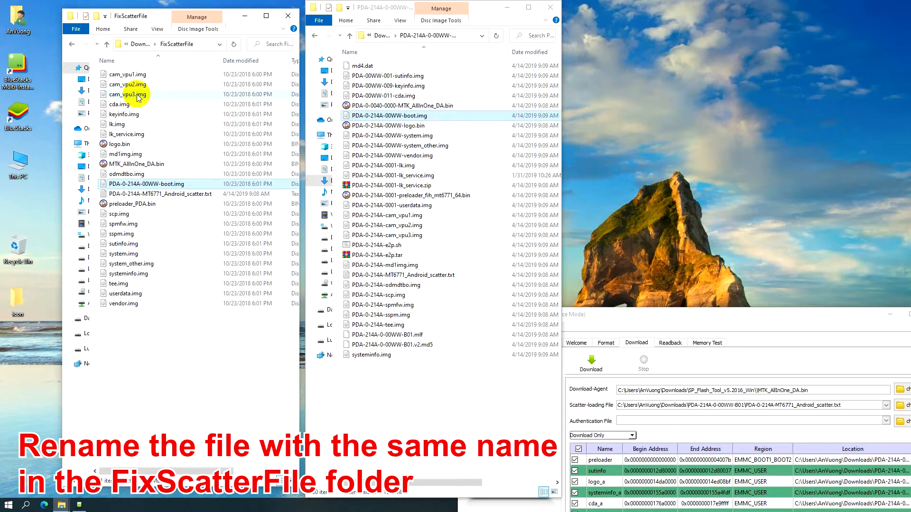
- Rename cam_vpu1.img in FixScatterFile to PDA-0-214A-cam_vpu1.img, using the name copied from the 214A folder
click(137, 75)
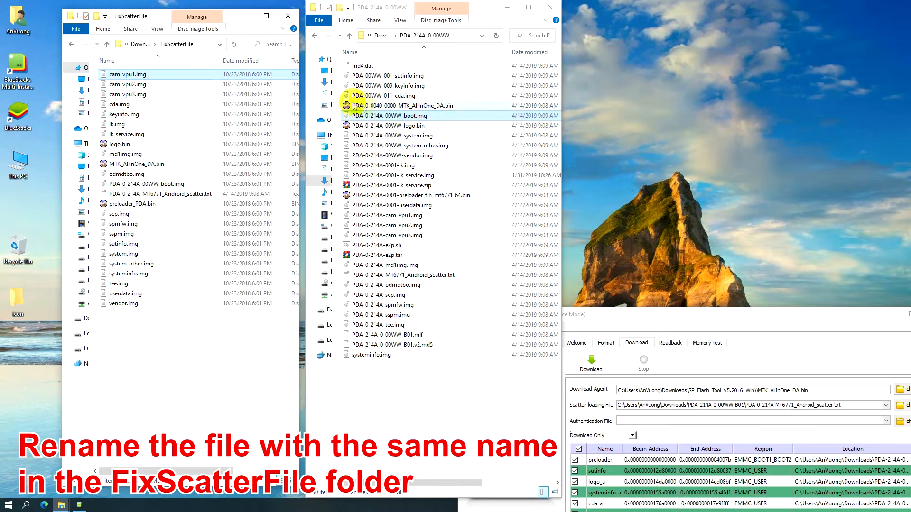
click(396, 219)
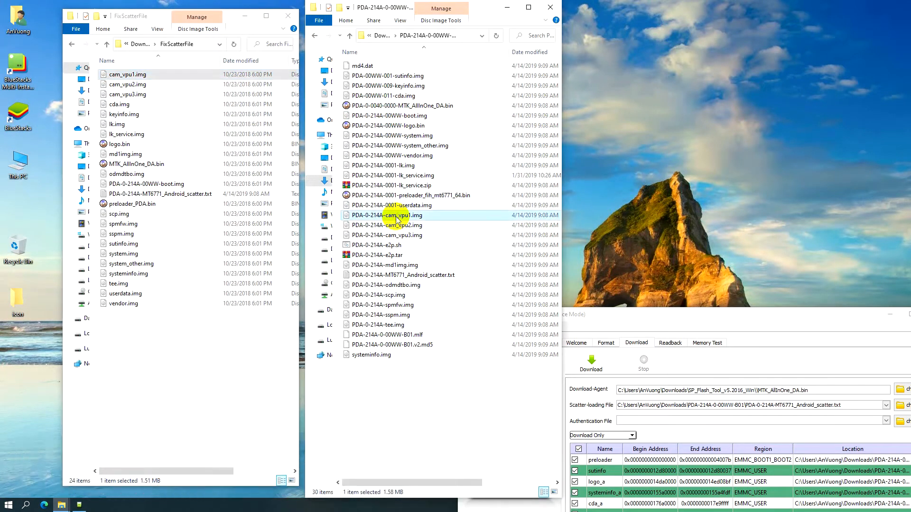
click(396, 219)
right_click(397, 218)
click(416, 247)
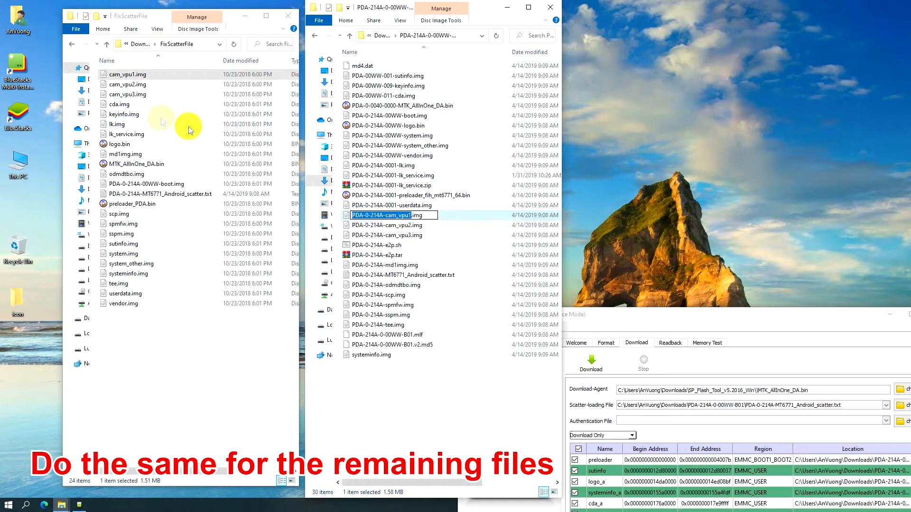
click(131, 76)
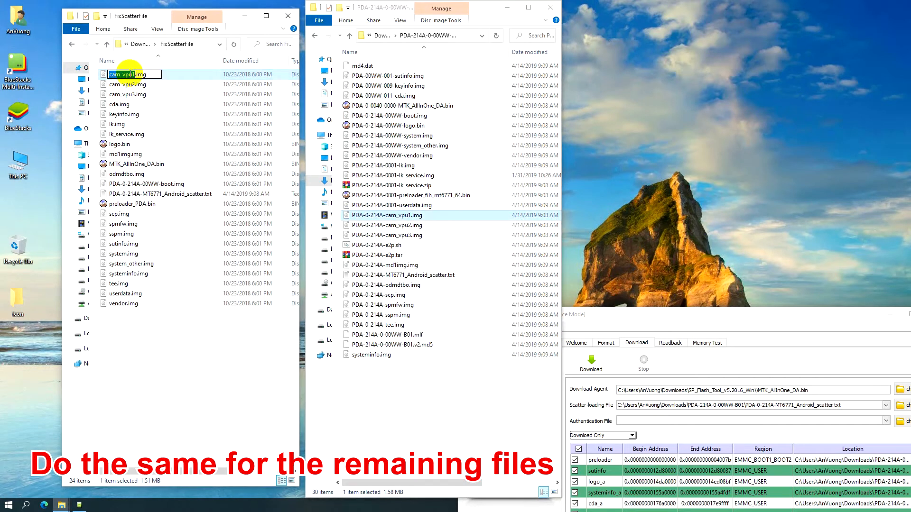
key(ctrl+v)
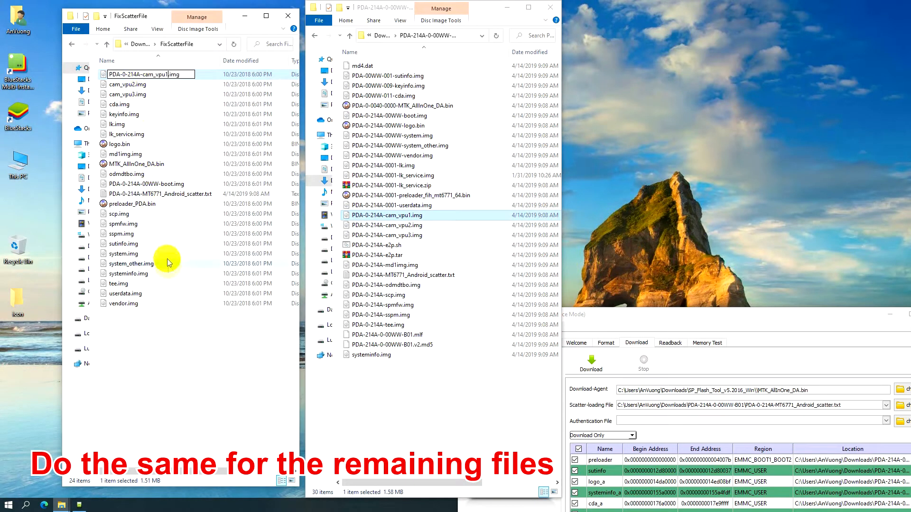
key(Return)
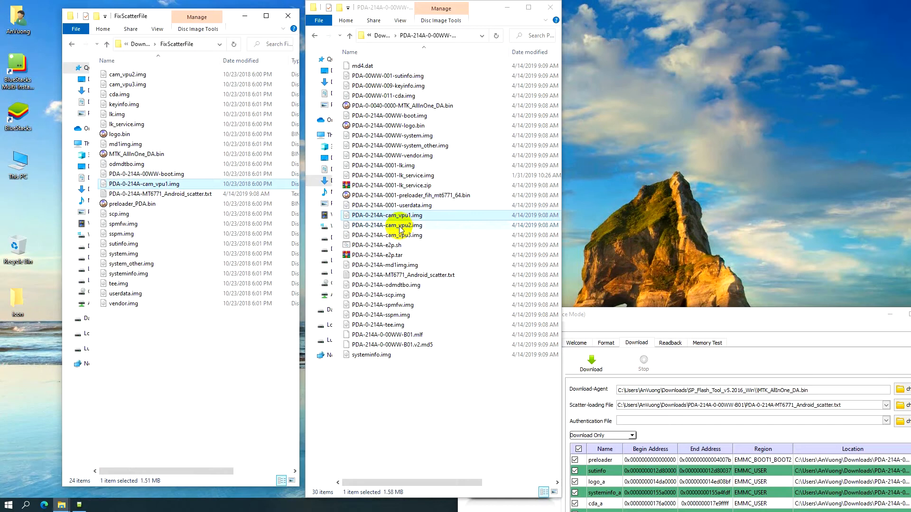
- Rename cam_vpu2.img in FixScatterFile to PDA-0-214A-cam_vpu2.img, using the name copied from the 214A folder
click(400, 226)
click(400, 231)
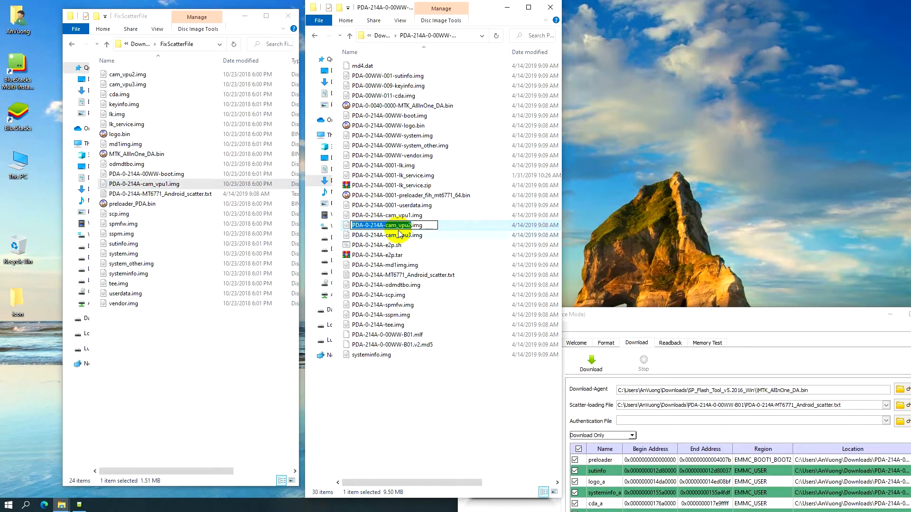
click(127, 76)
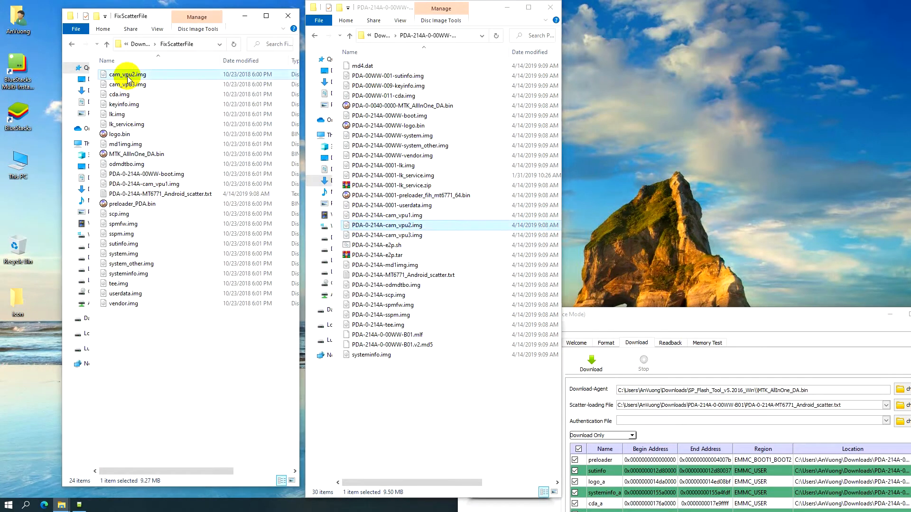
click(128, 77)
key(ctrl+v)
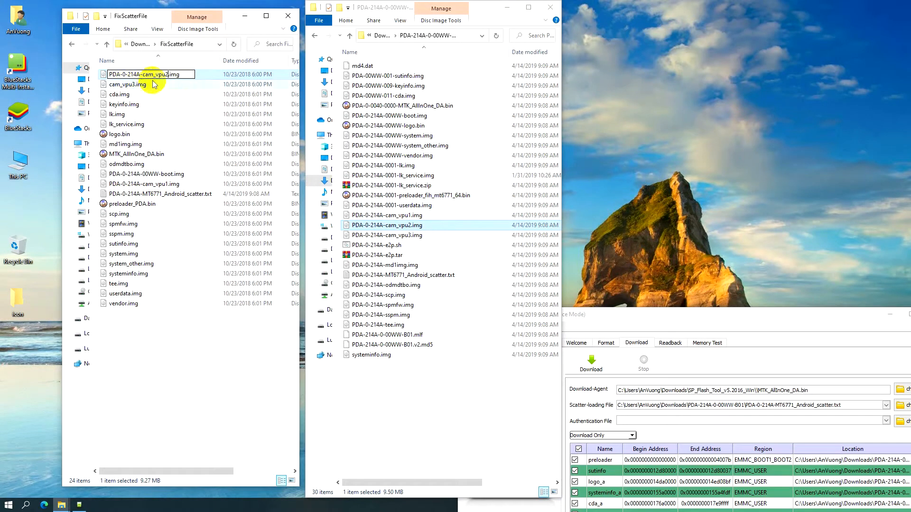
key(Return)
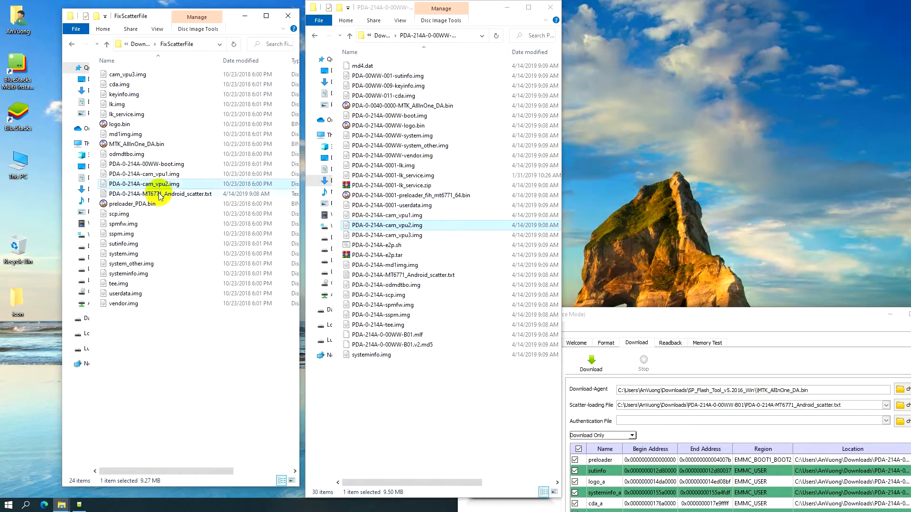
- Rename cam_vpu3.img in FixScatterFile to PDA-0-214A-cam_vpu3.img, using the name copied from the 214A folder
click(393, 236)
key(F2)
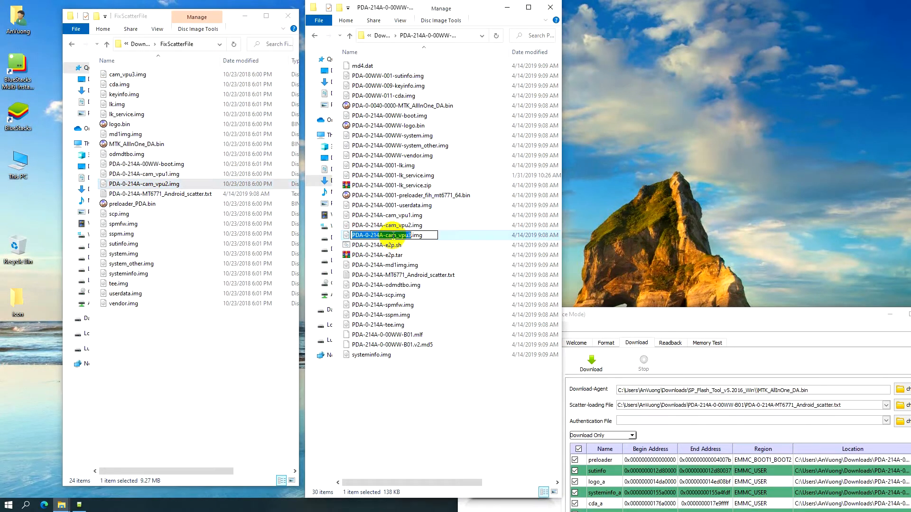
key(ctrl+c)
click(138, 74)
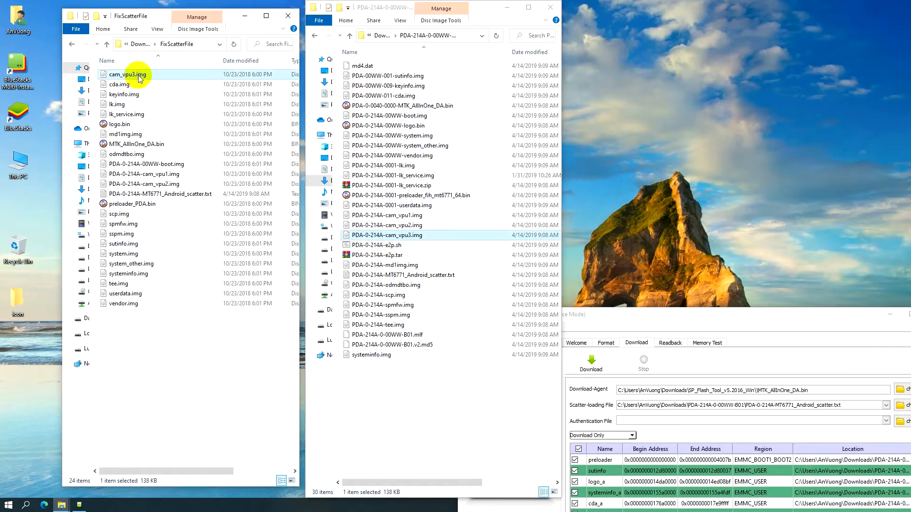
key(F2)
key(ctrl+v)
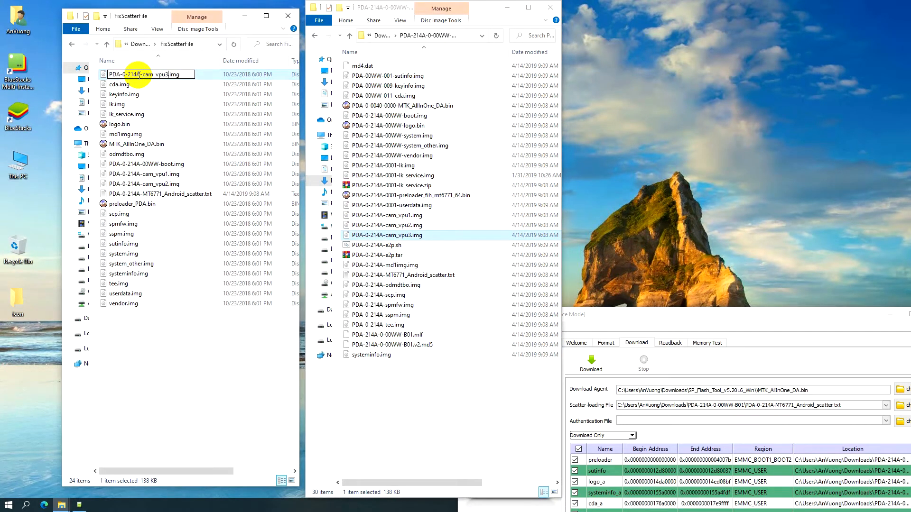
key(Return)
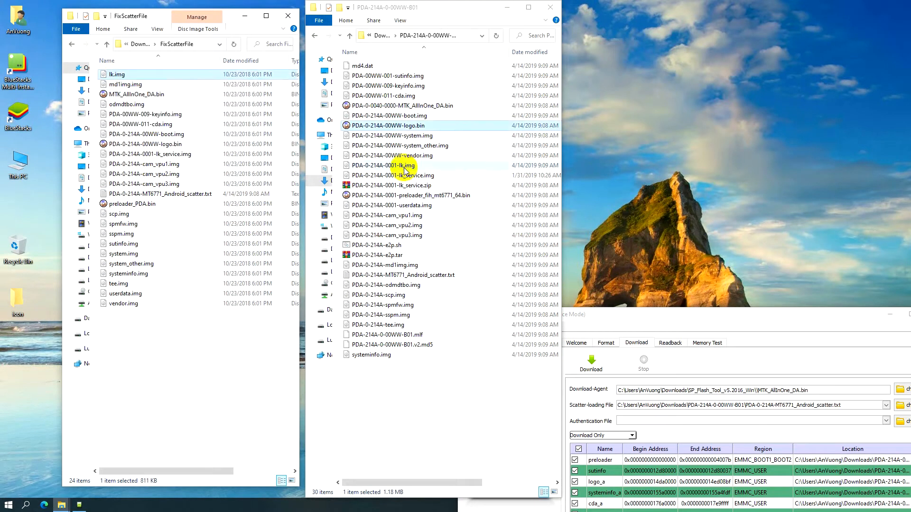
- Rename lk.img in FixScatterFile to PDA-0-214A-0001-lk.img, using the name copied from the matching file in the 214A folder
click(404, 168)
click(404, 168)
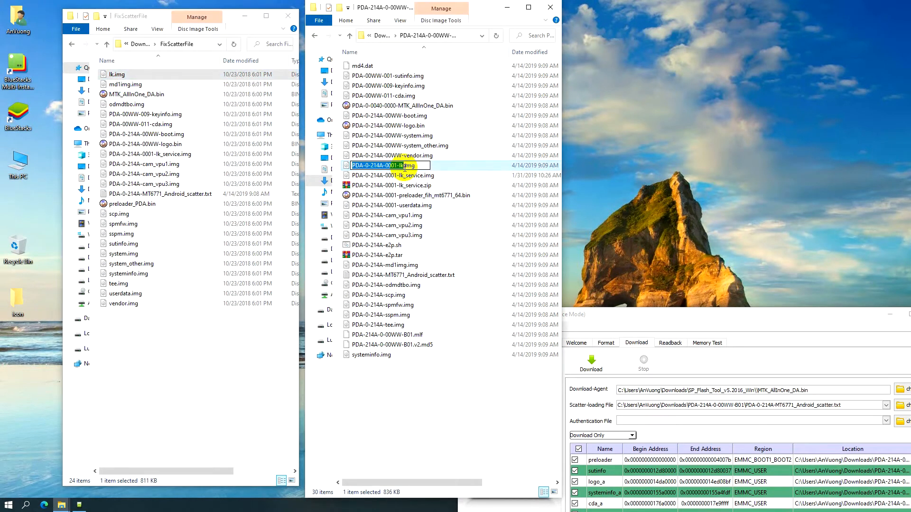
drag(404, 168, 397, 167)
click(119, 75)
key(ctrl+v)
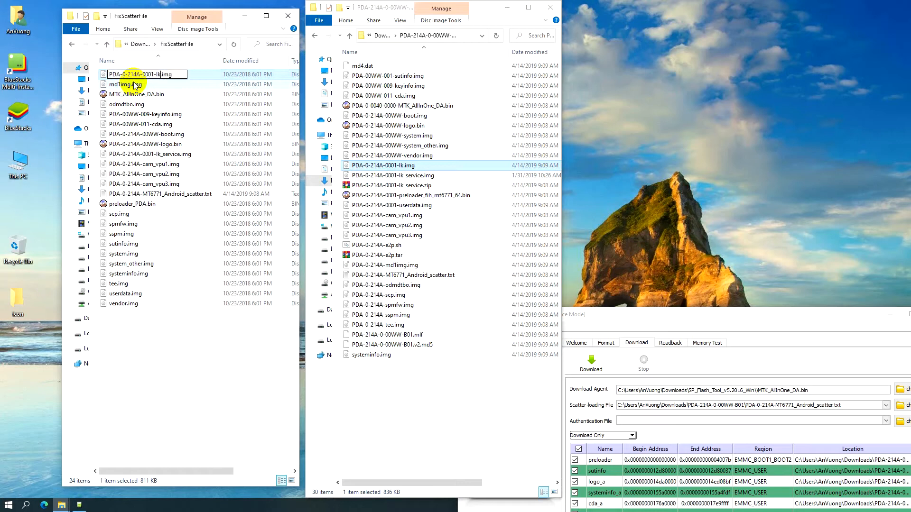
key(Return)
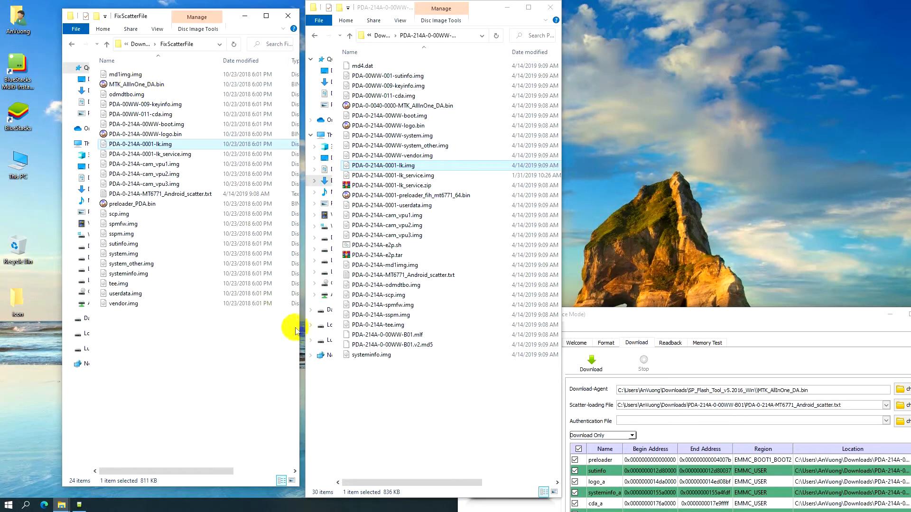
- Rename md1img.img in FixScatterFile to PDA-0-214A-md1img.img, using the name copied from the 214A folder
click(149, 78)
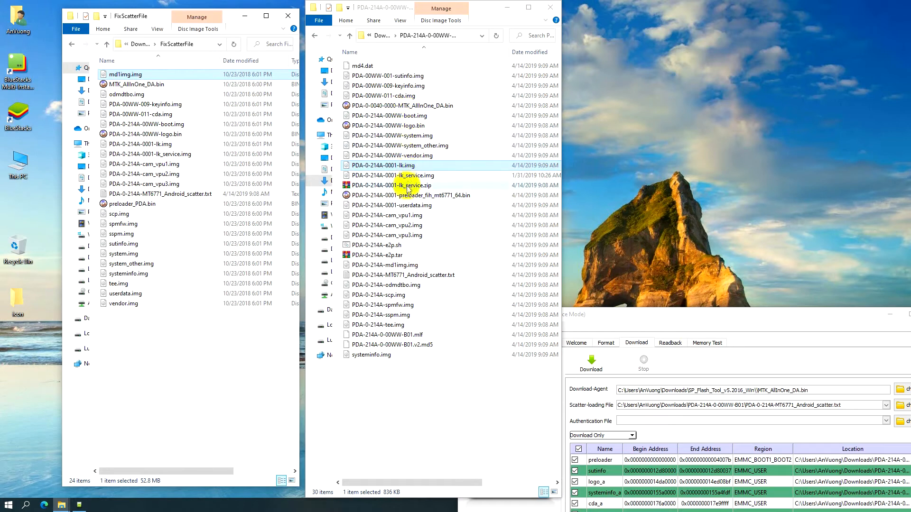
click(394, 266)
click(394, 269)
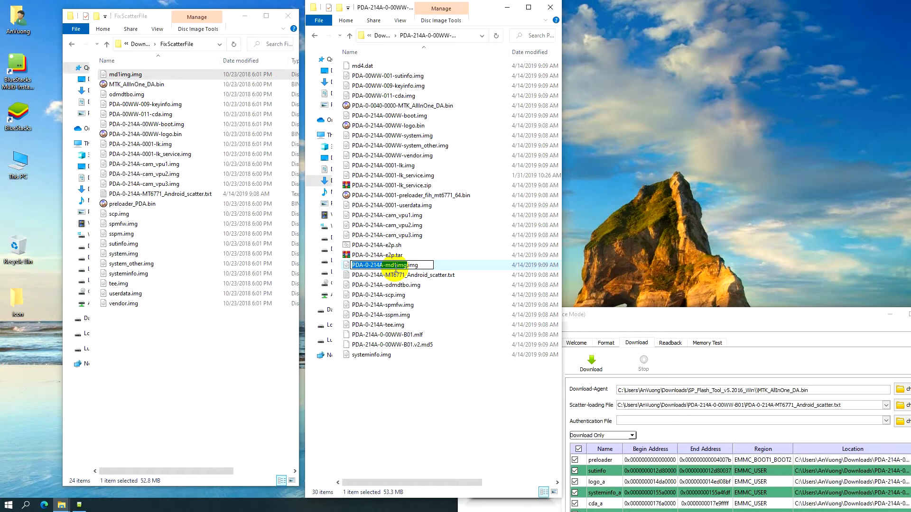
click(133, 76)
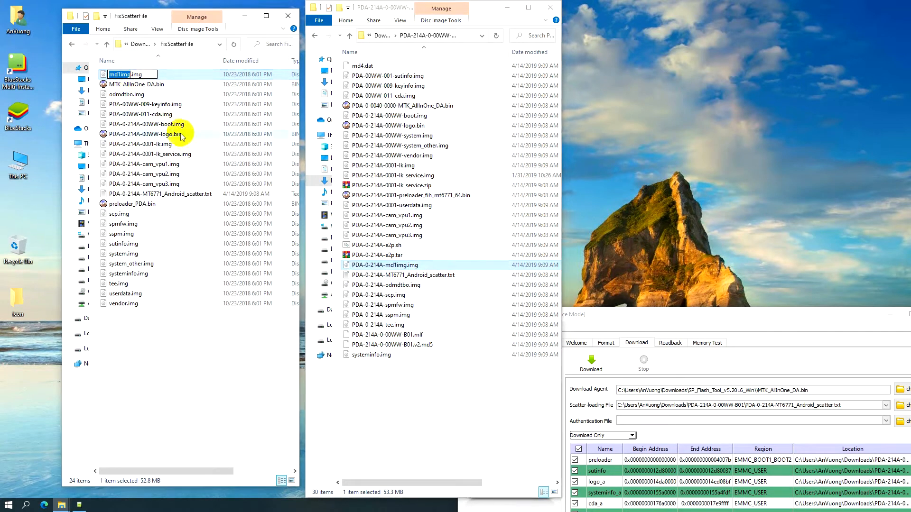
key(ctrl+v)
key(Return)
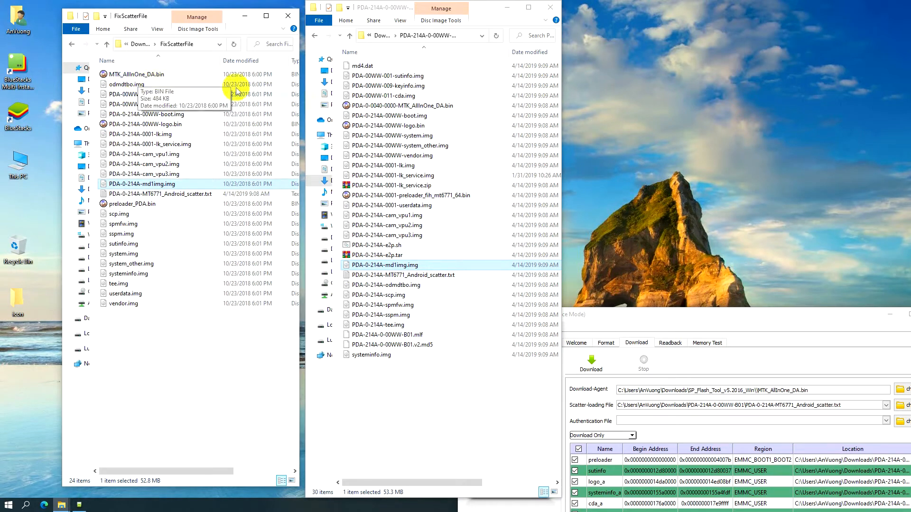
- Copy the file PDA-0-0040-0000-MTK_AllInOne_DA.bin from the PDA-214A-0-00WW-B01 folder into FixScatterFile
click(411, 109)
right_click(429, 109)
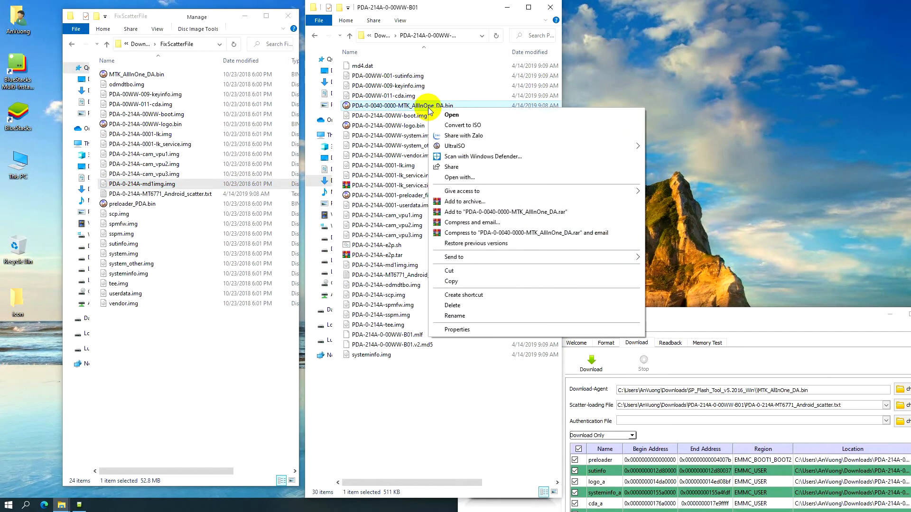
click(462, 282)
click(151, 353)
right_click(150, 352)
click(171, 261)
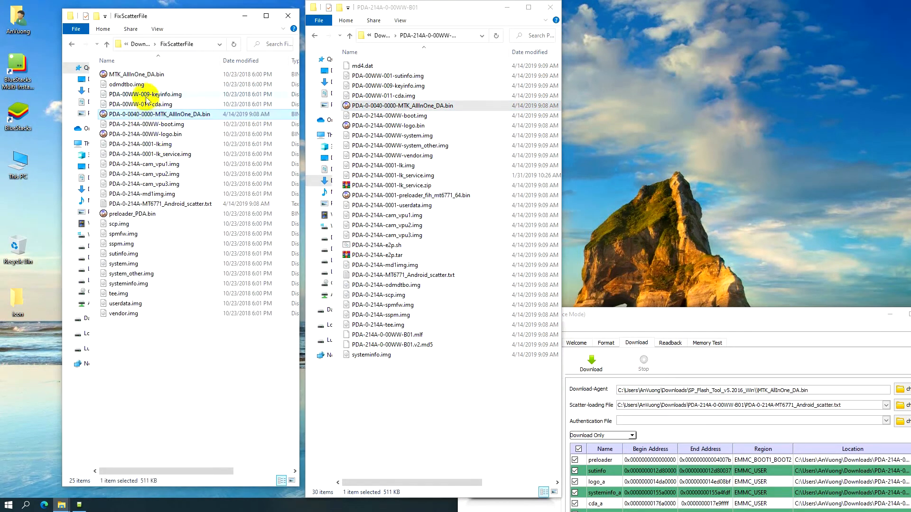
- Permanently delete the old MTK_AllInOne_DA.bin from FixScatterFile
click(140, 76)
key(shift+Delete)
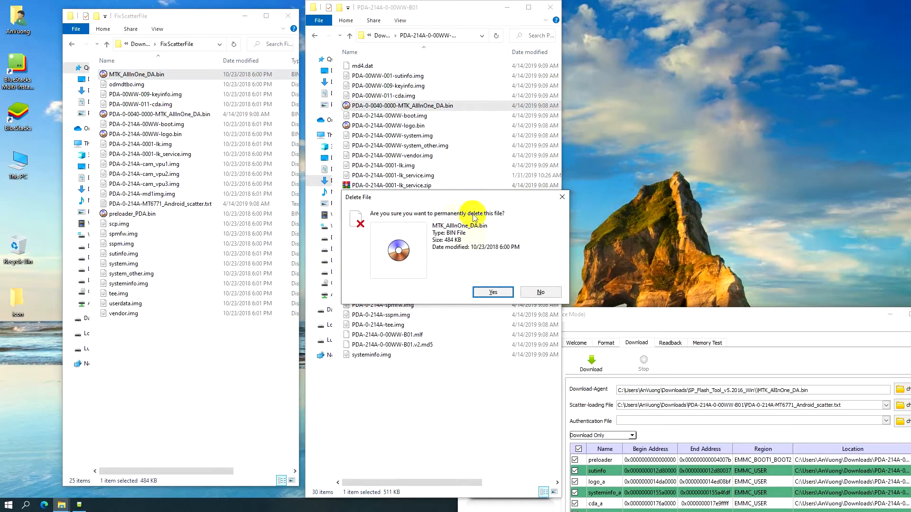
click(493, 292)
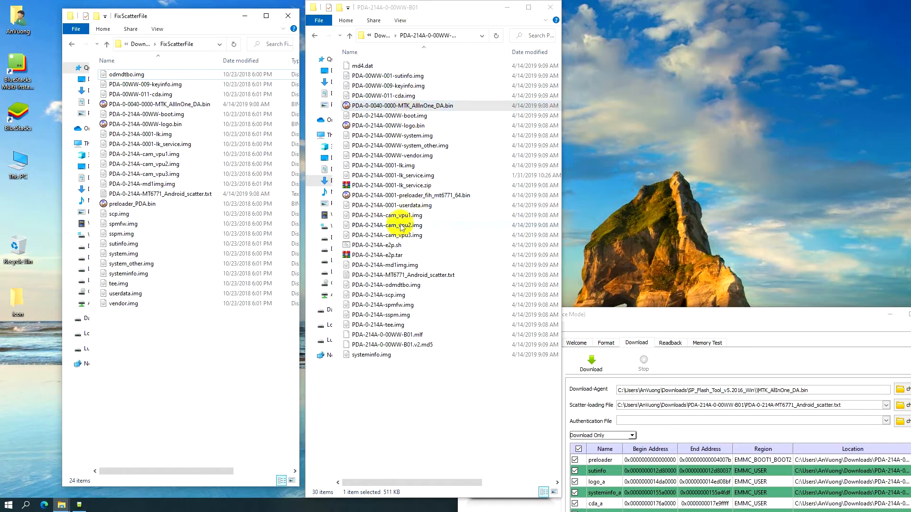
click(397, 286)
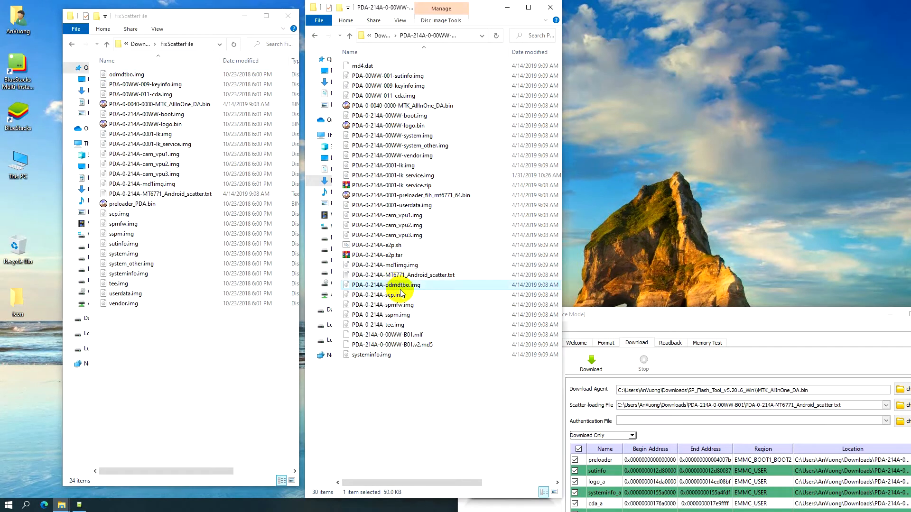
click(390, 285)
drag(385, 285, 410, 288)
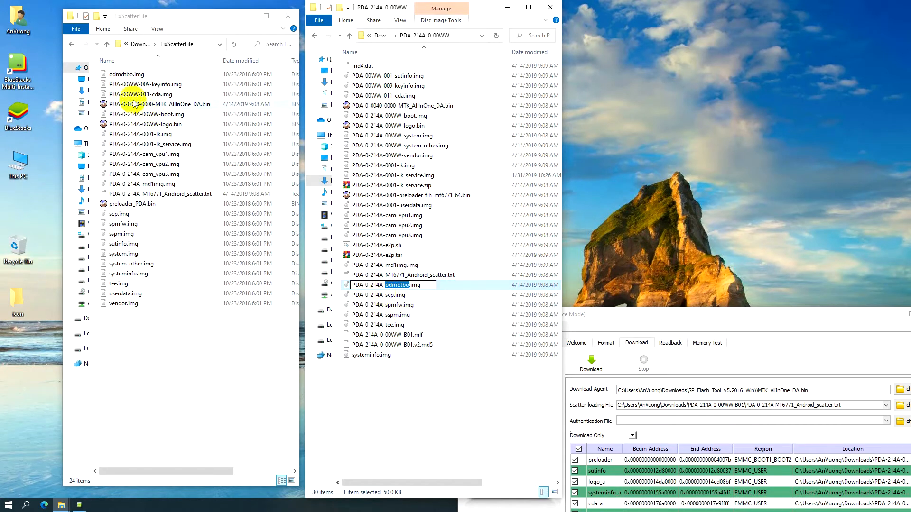
click(112, 75)
click(113, 74)
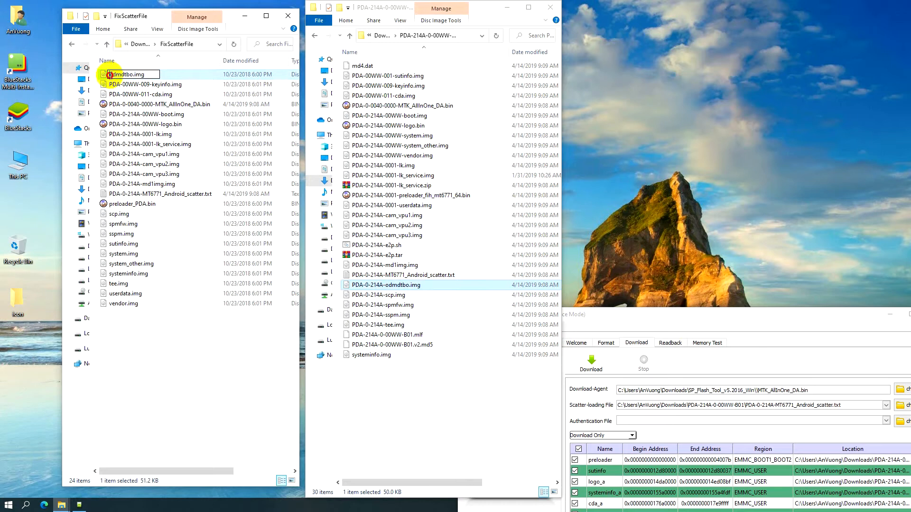
- Rename odmdtbo.img in FixScatterFile to PDA-0-214A-odmdtbo.img, using the full name copied from the 214A folder
click(385, 287)
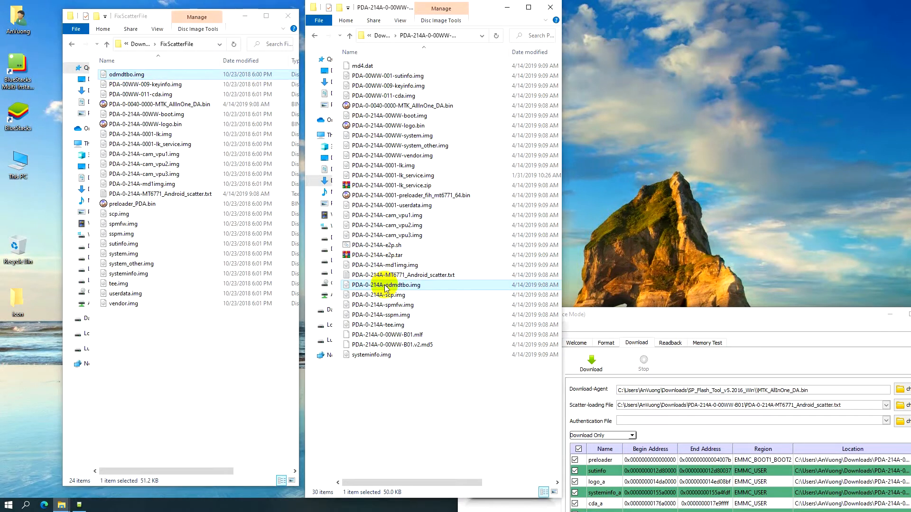
click(386, 288)
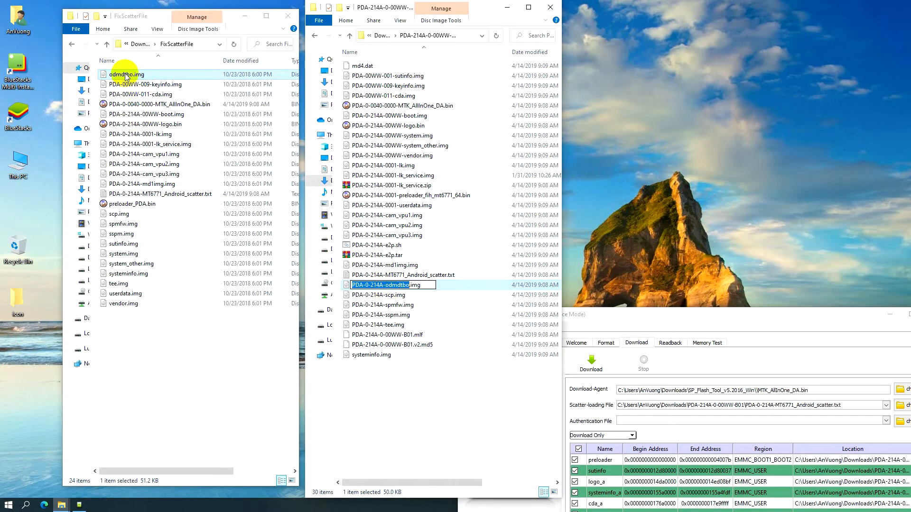
click(121, 74)
key(ctrl+v)
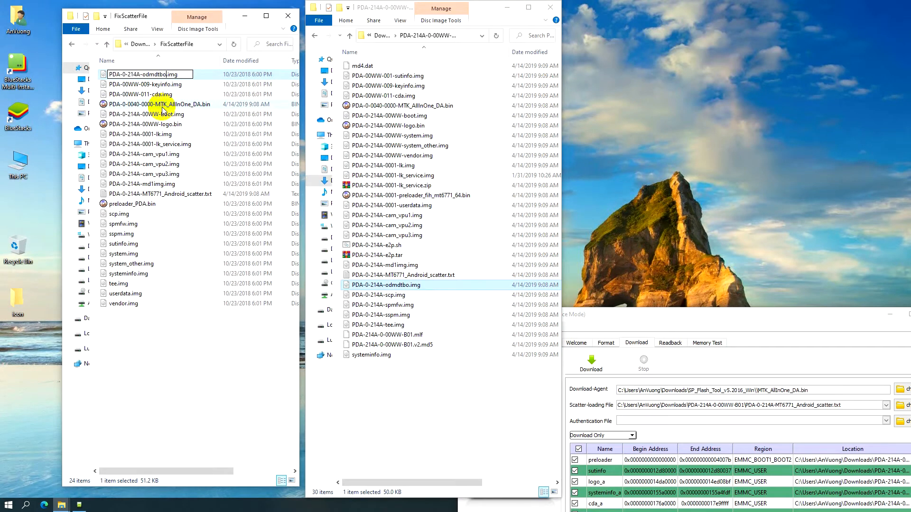
key(Return)
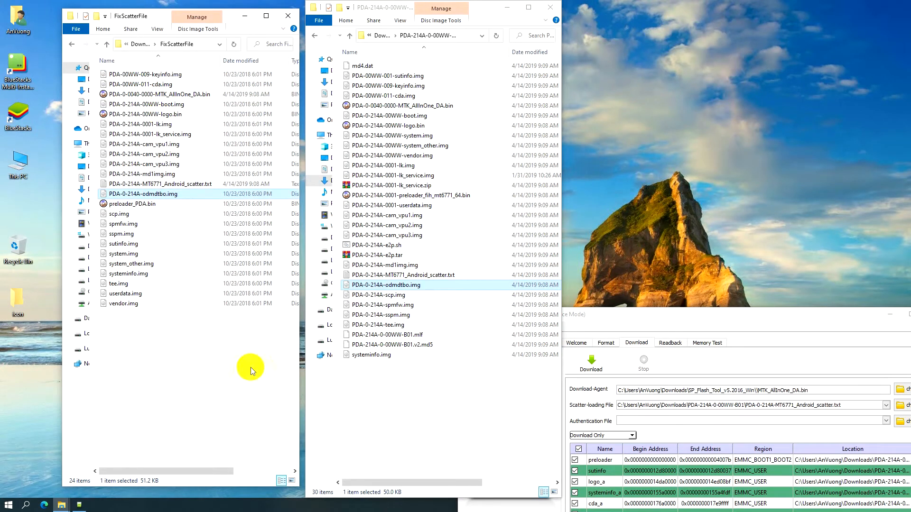
click(118, 352)
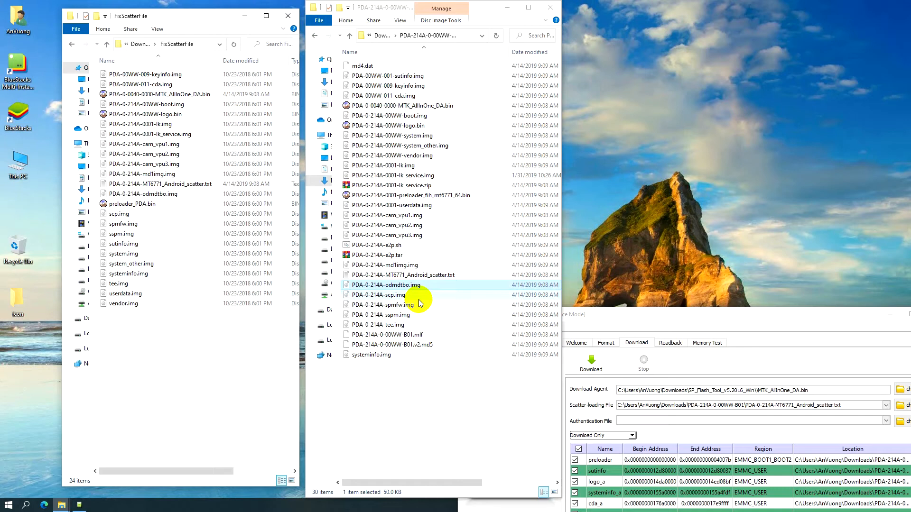
- Rename preloader_PDA.bin in FixScatterFile to PDA-0-214A-0001-preloader_fih_mt6771_64.bin, using the name copied from the 214A folder
click(138, 208)
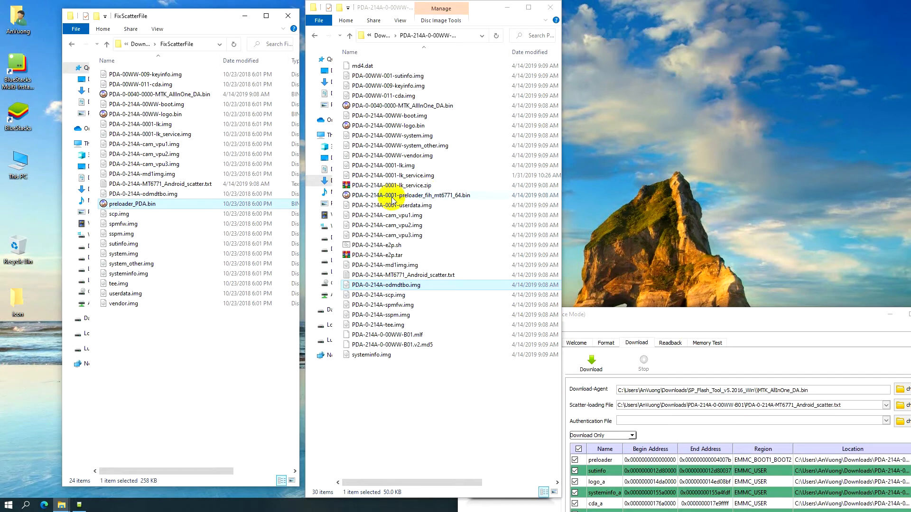
click(407, 197)
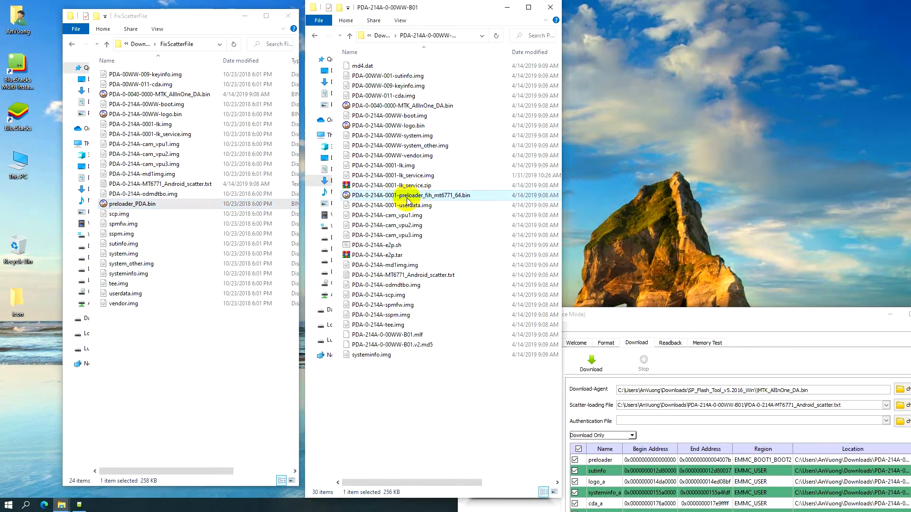
click(407, 196)
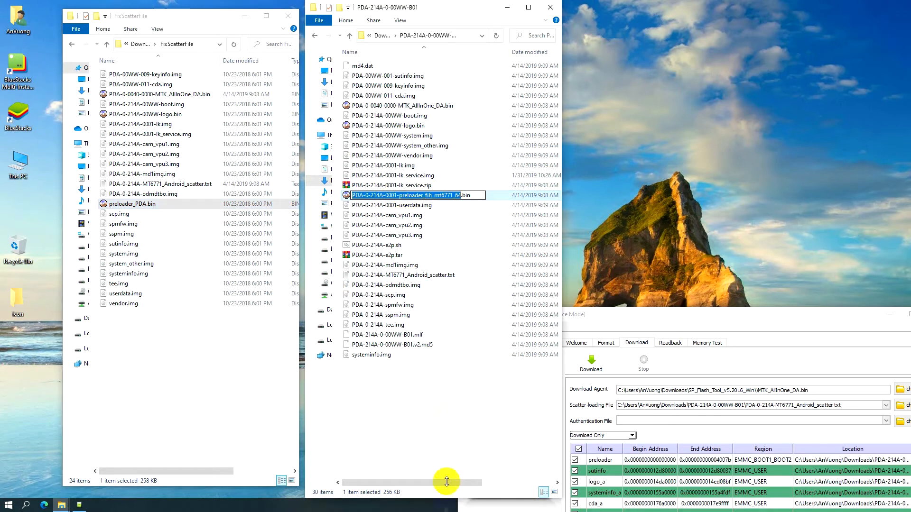
drag(443, 483, 473, 494)
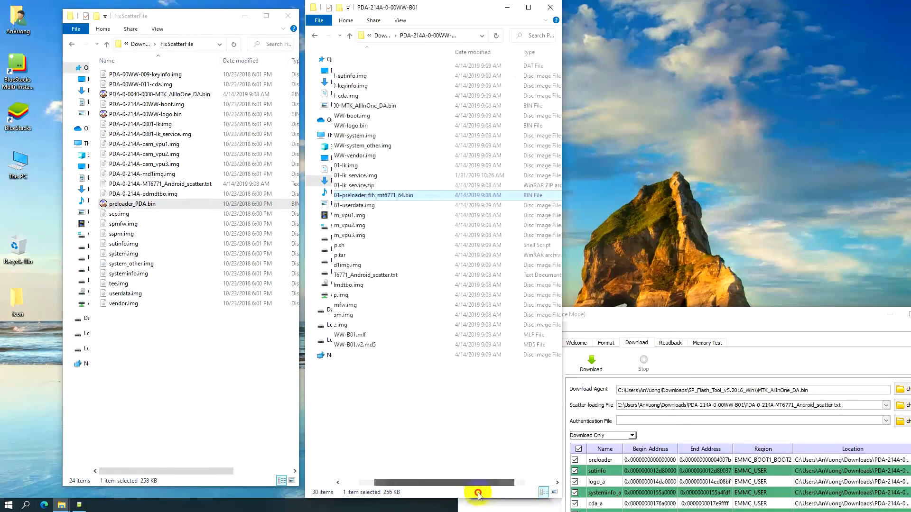
mouse_move(221, 472)
mouse_down()
mouse_move(292, 483)
mouse_move(203, 471)
mouse_up()
drag(355, 483, 401, 479)
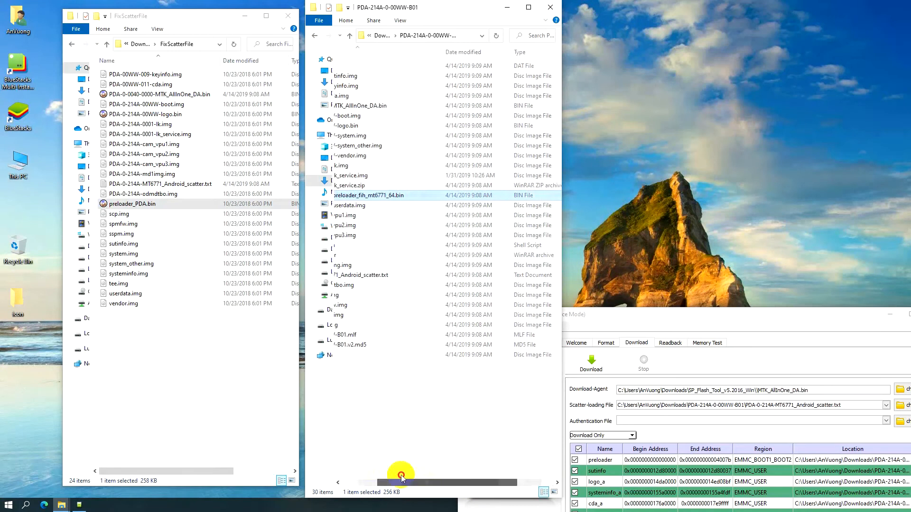
click(401, 199)
key(ctrl+c)
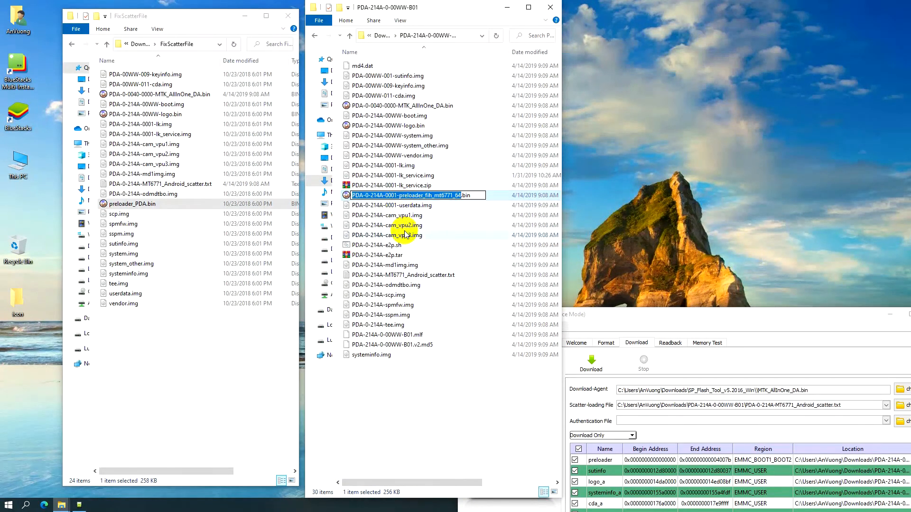
click(162, 204)
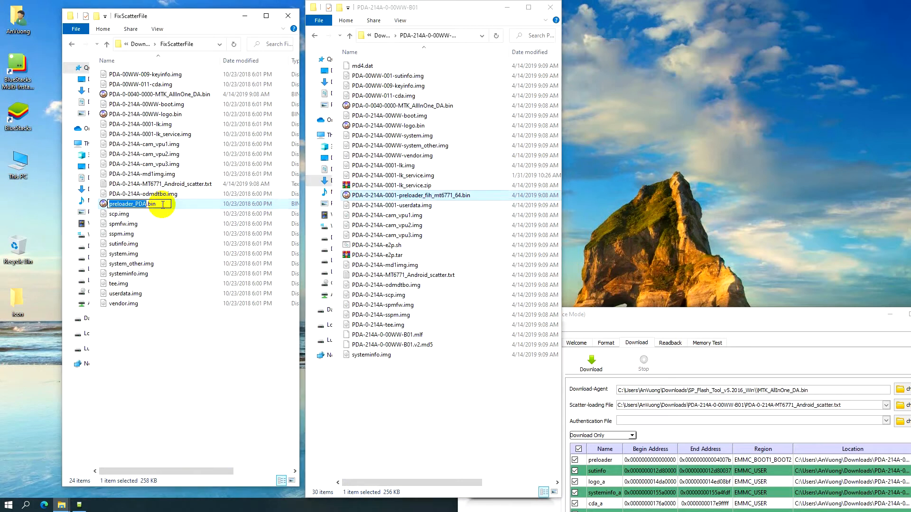
key(ctrl+v)
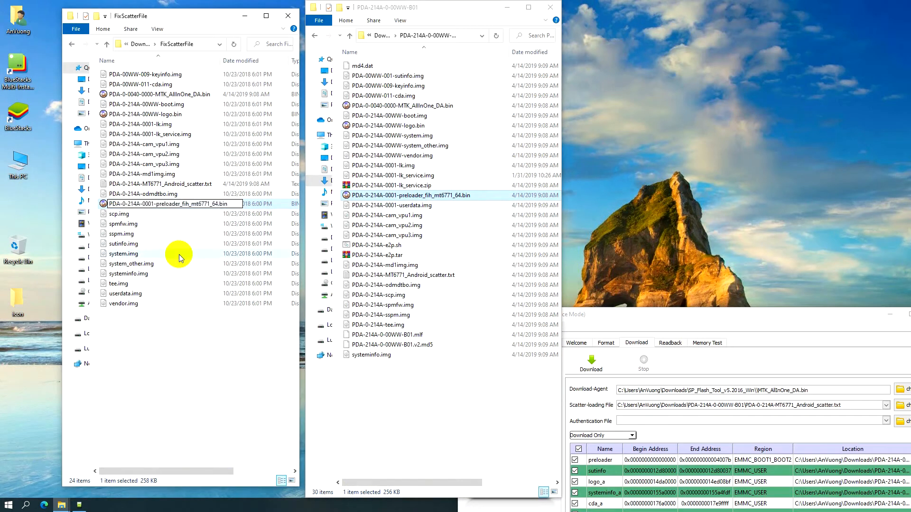
key(Return)
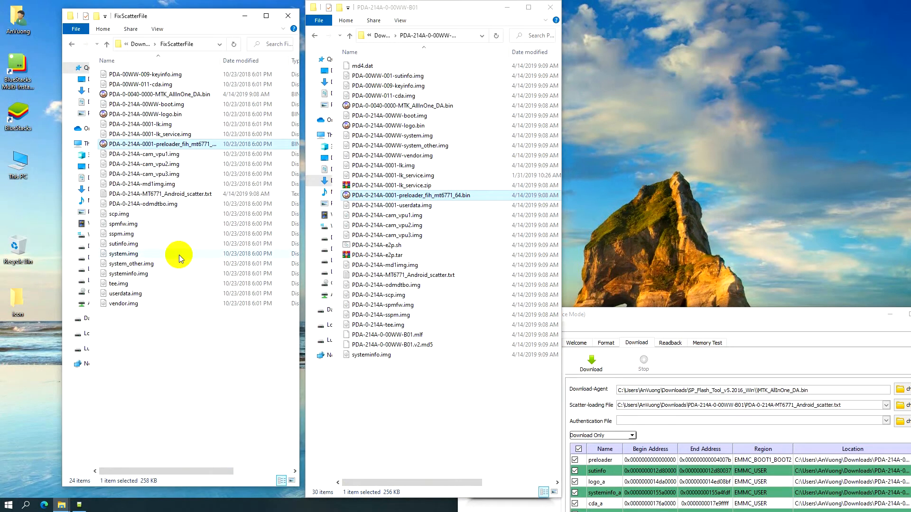
- Rename scp.img in FixScatterFile to PDA-0-214A-scp.img, using the name copied from the 214A folder
click(120, 214)
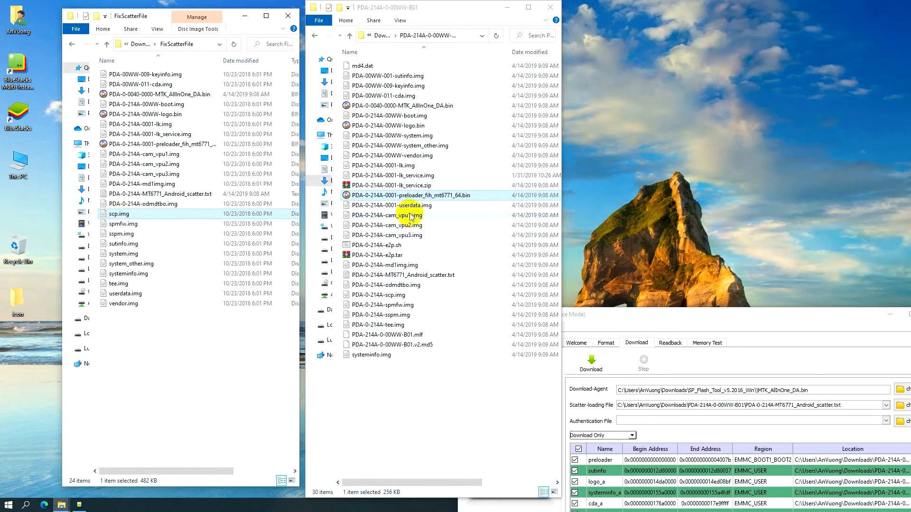
click(391, 295)
click(392, 296)
key(ctrl+c)
click(154, 213)
key(ctrl+v)
key(Return)
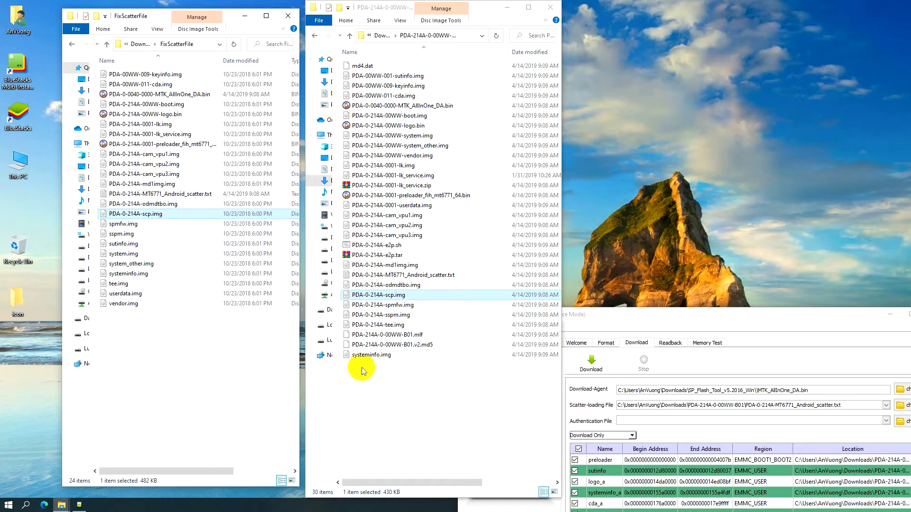
- Rename spmfw.img in FixScatterFile to PDA-0-214A-spmfw.img, using the name copied from the 214A folder
click(125, 224)
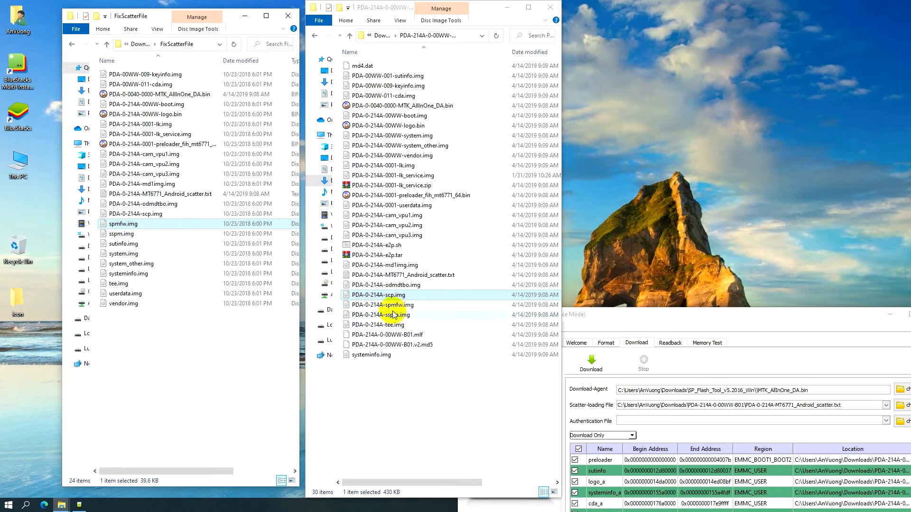
click(393, 305)
key(F2)
key(ctrl+c)
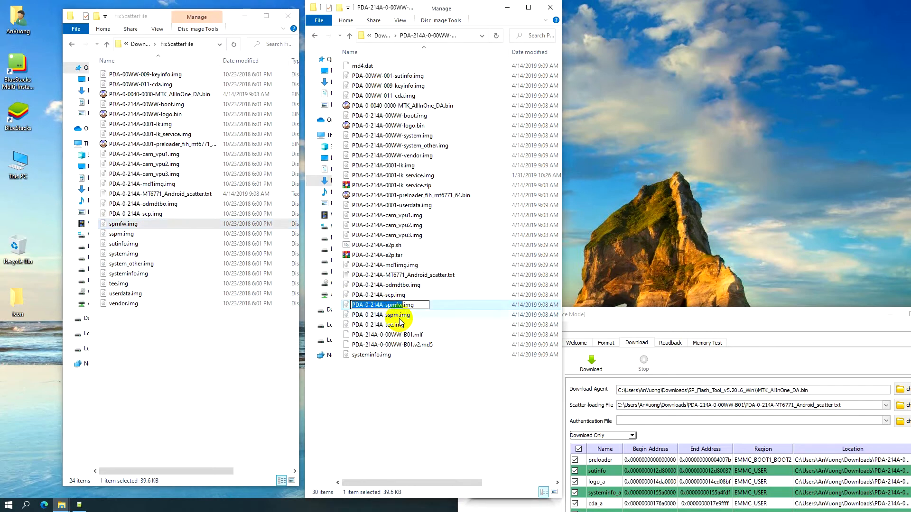
click(124, 224)
key(F2)
key(ctrl+v)
key(Return)
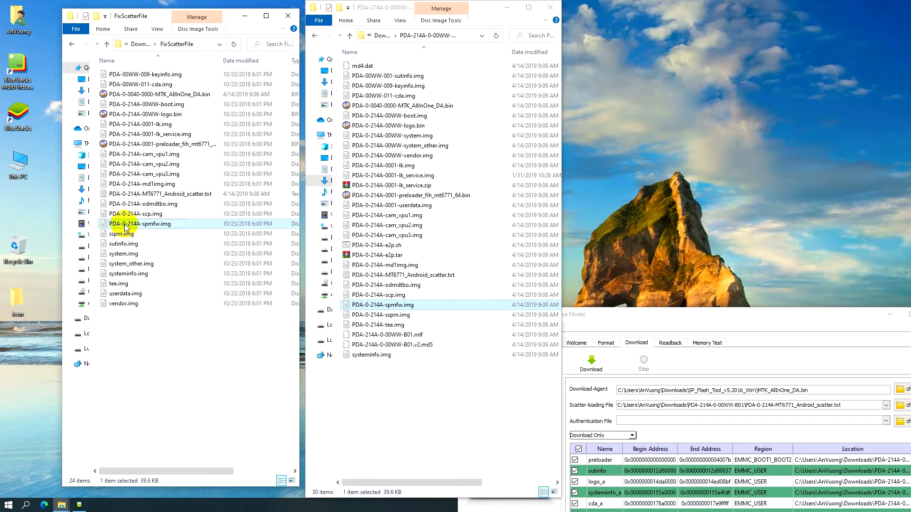
- Rename sspm.img in FixScatterFile to PDA-0-214A-sspm.img, using the name copied from the 214A folder
click(387, 315)
key(F2)
key(ctrl+c)
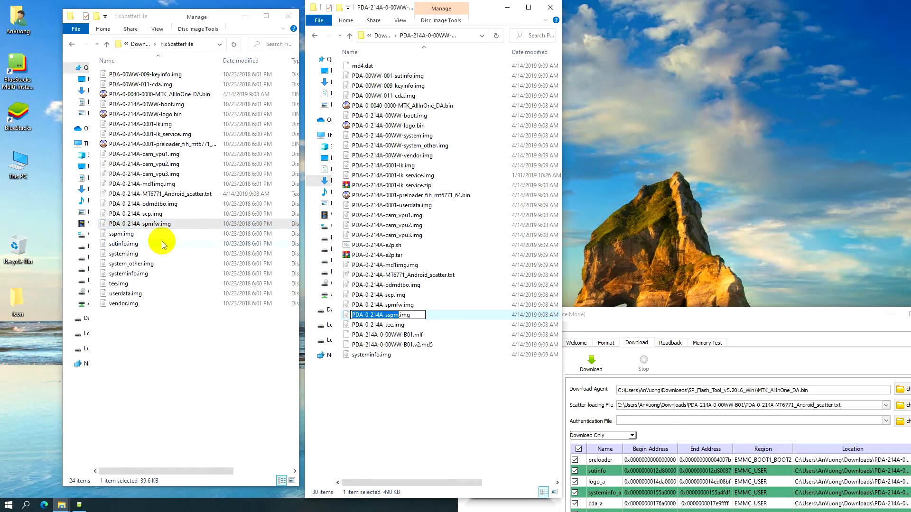
click(126, 234)
key(F2)
key(ctrl+v)
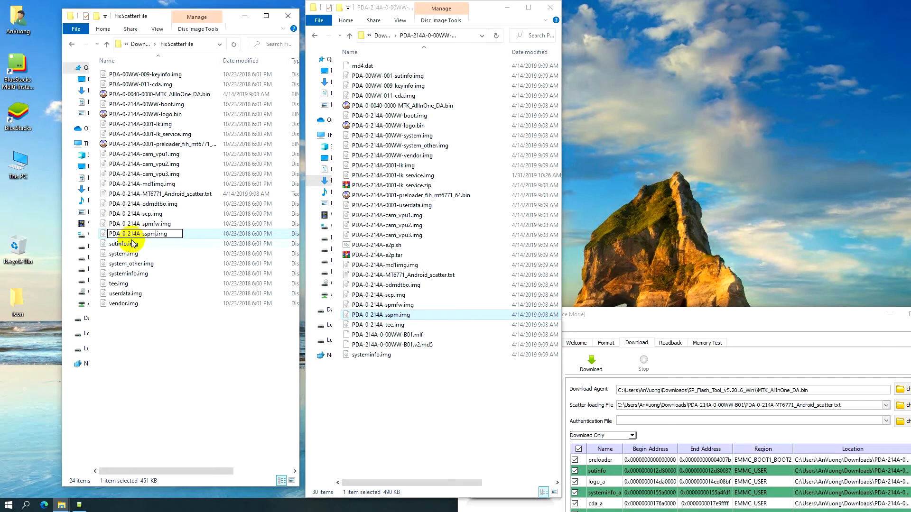
key(Return)
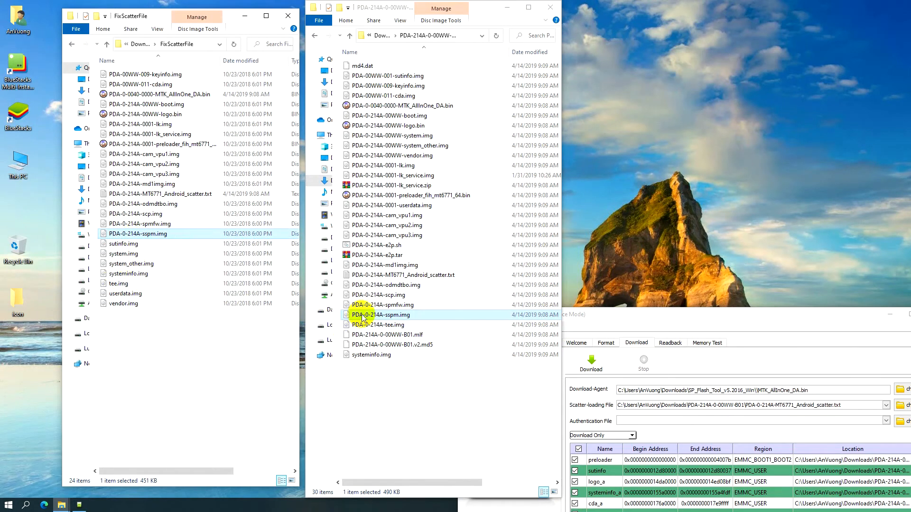
- Rename tee.img in FixScatterFile to PDA-0-214A-tee.img, using the name copied from the 214A folder
click(378, 325)
click(379, 326)
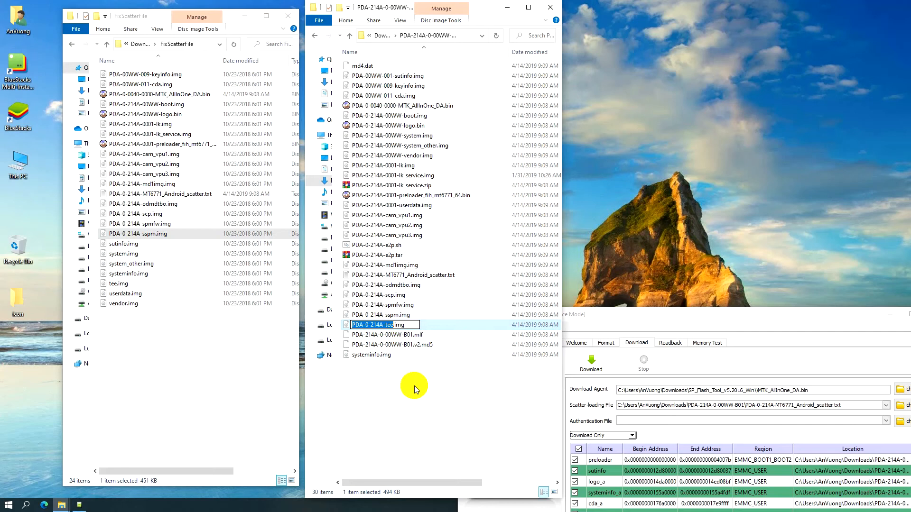
click(121, 284)
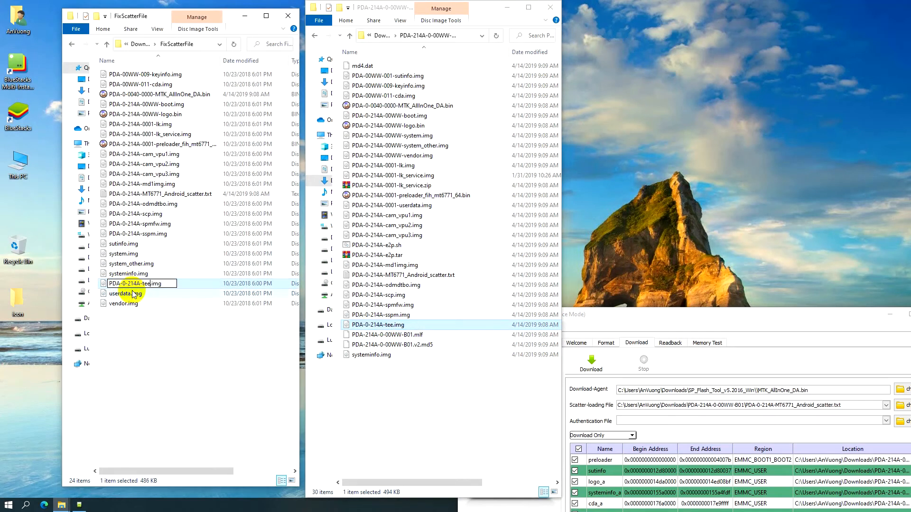
key(Return)
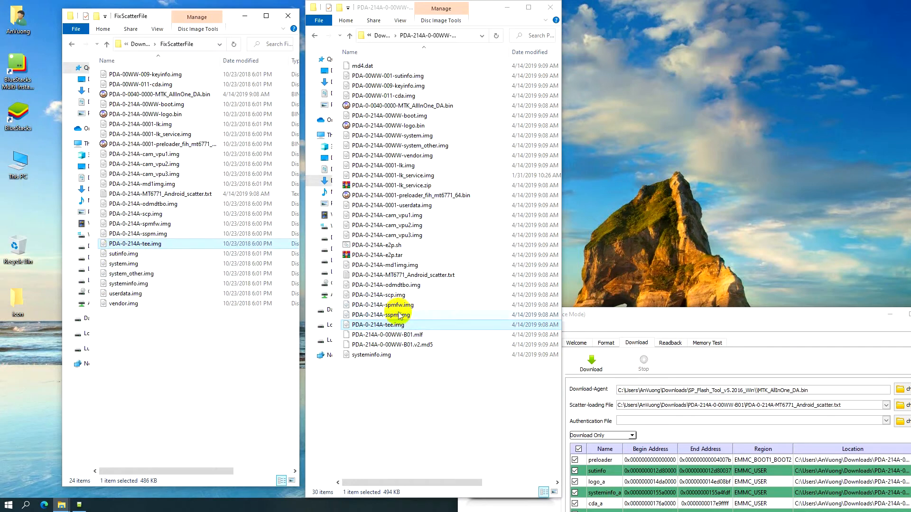
- Rename sutinfo.img in FixScatterFile to PDA-00WW-001-sutinfo.img, using the name copied from the 214A folder
key(Down)
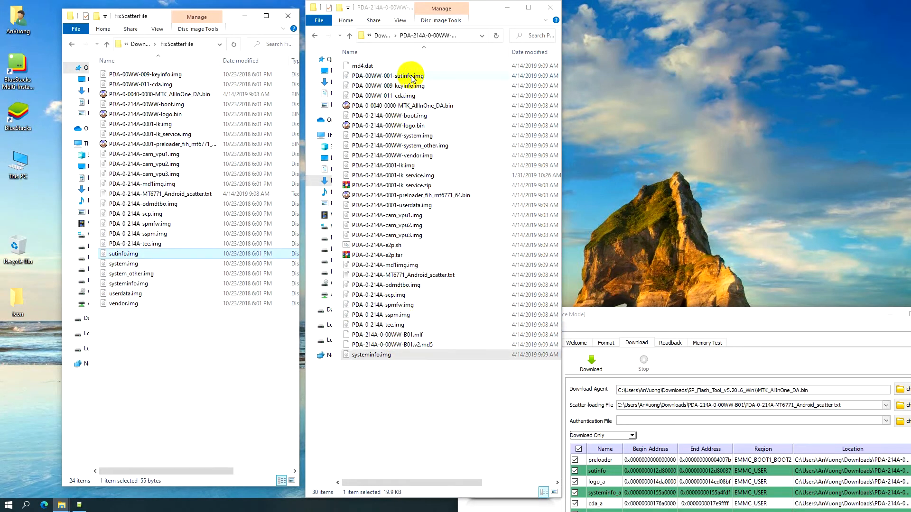
click(406, 77)
click(406, 78)
key(ctrl+c)
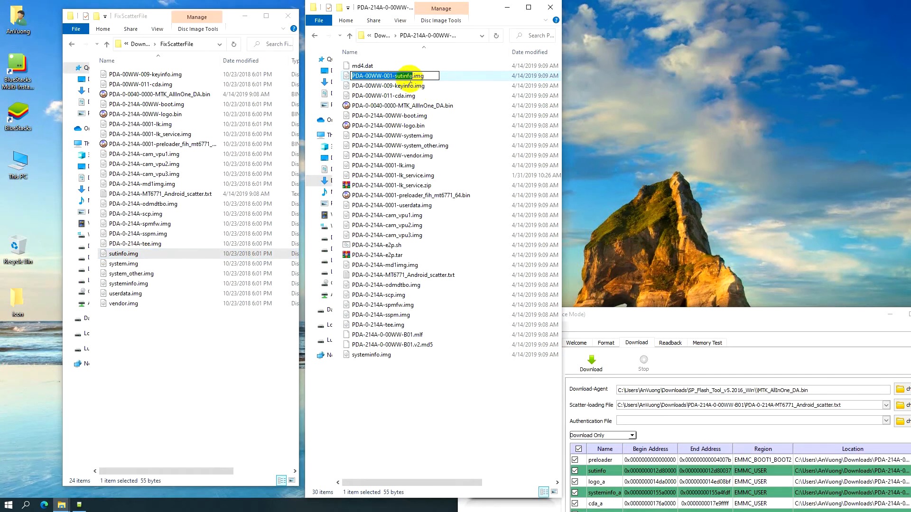
click(115, 254)
key(ctrl+v)
key(Return)
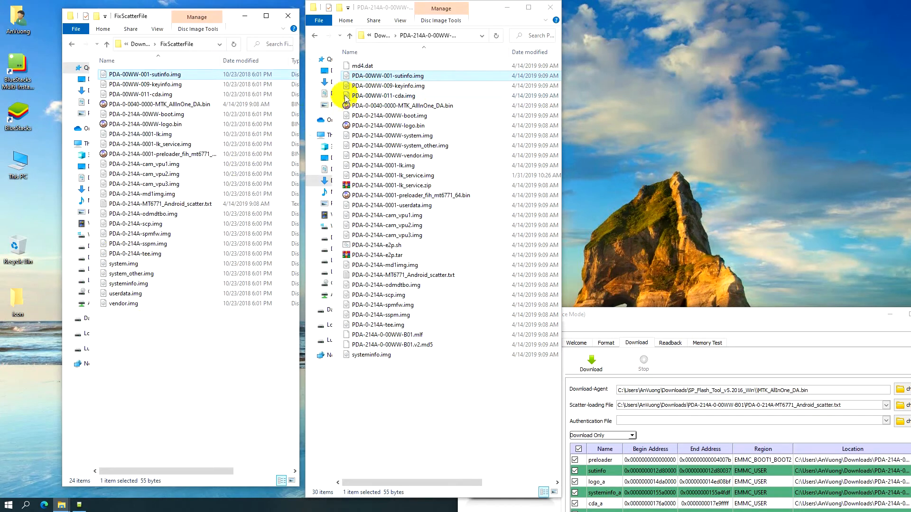
- Rename system.img in FixScatterFile to PDA-0-214A-00WW-system.img, using the name copied from the 214A folder
click(128, 266)
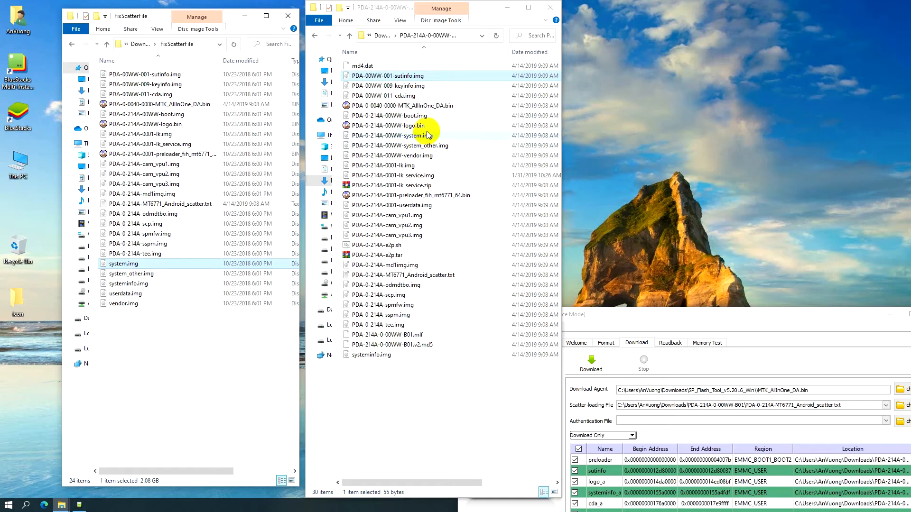
click(420, 137)
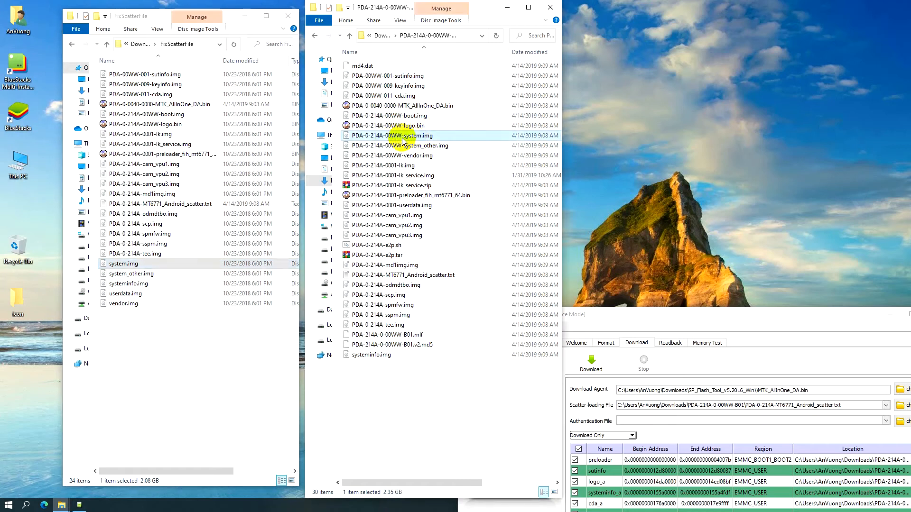
click(402, 137)
key(ctrl+c)
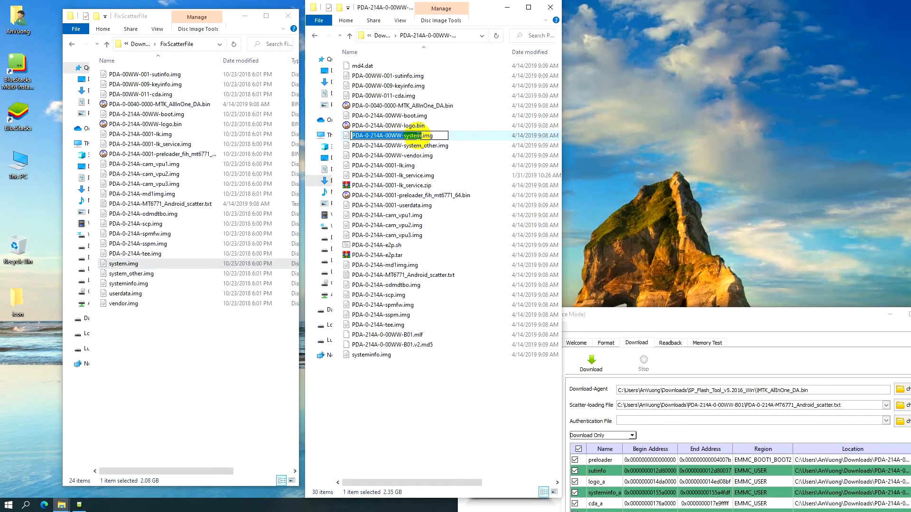
click(129, 338)
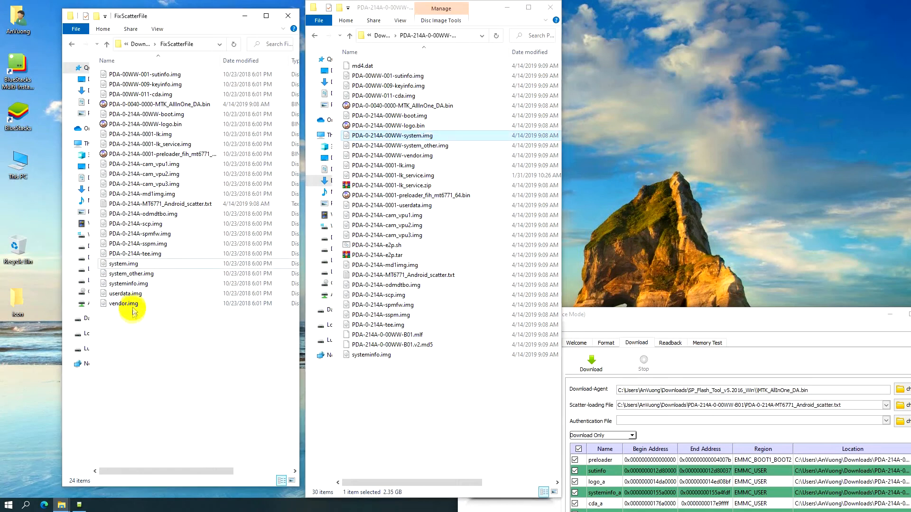
click(134, 263)
click(134, 264)
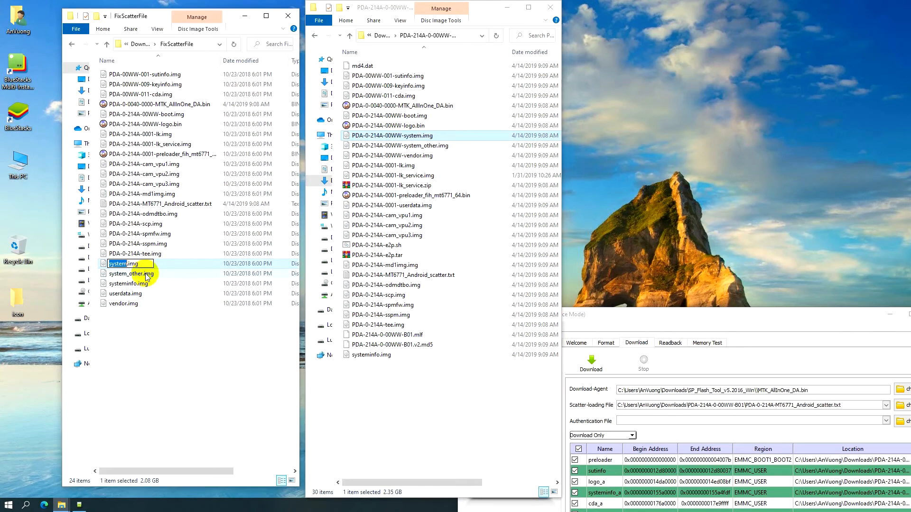
key(ctrl+v)
key(Return)
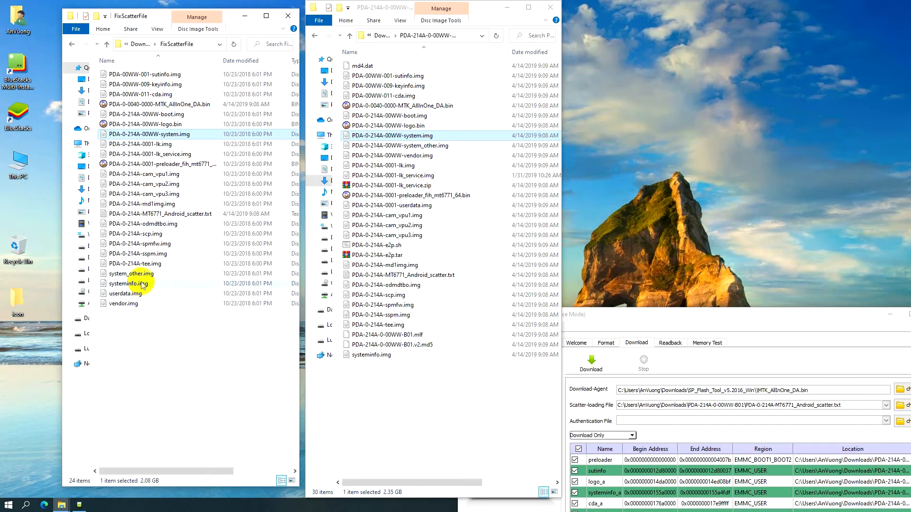
- Rename system_other.img in FixScatterFile to PDA-0-214A-00WW-system_other.img, using the name copied from the 214A folder
click(139, 274)
click(417, 145)
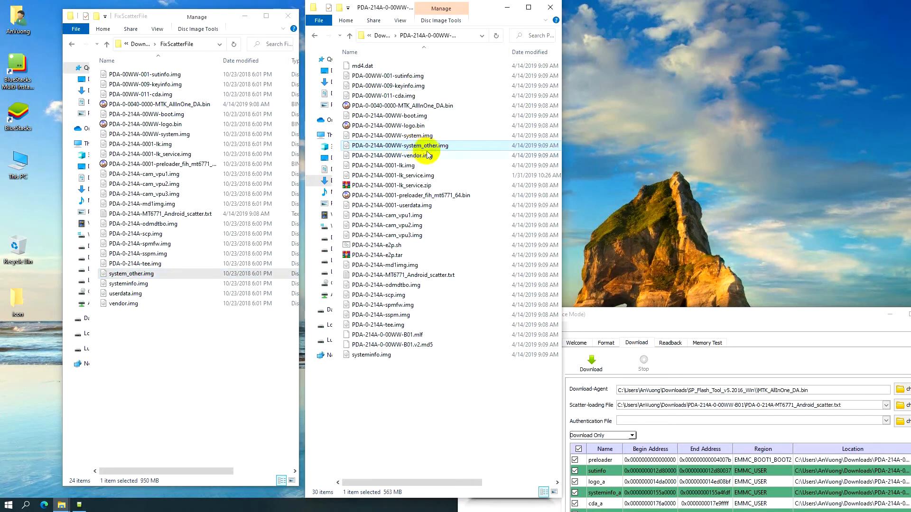
key(F2)
key(ctrl+c)
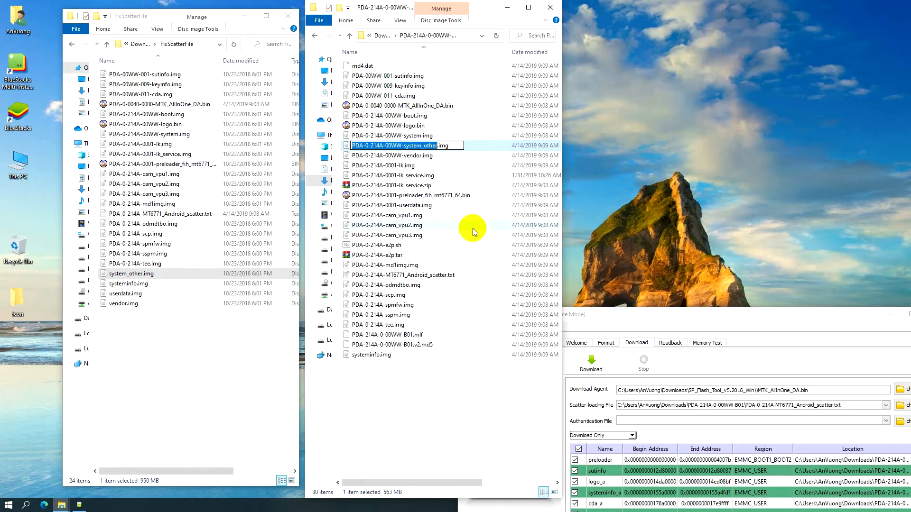
click(136, 275)
key(F2)
key(ctrl+v)
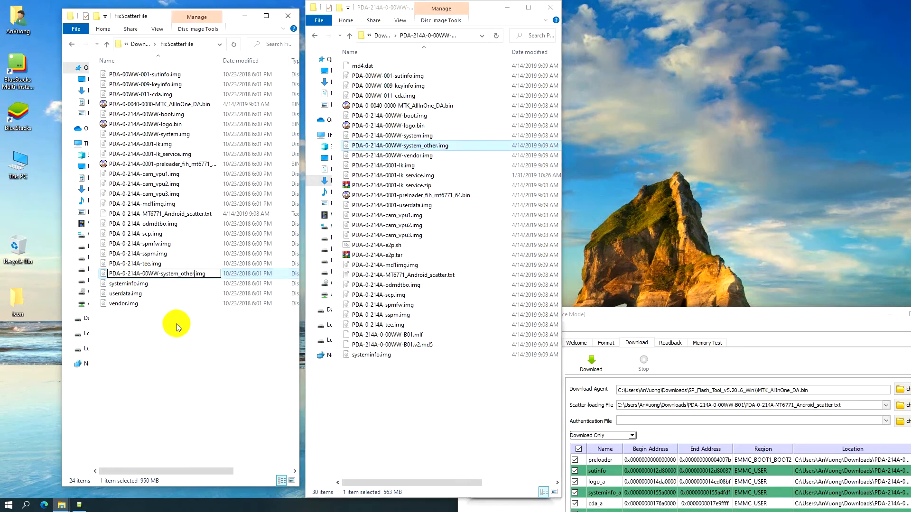
key(Return)
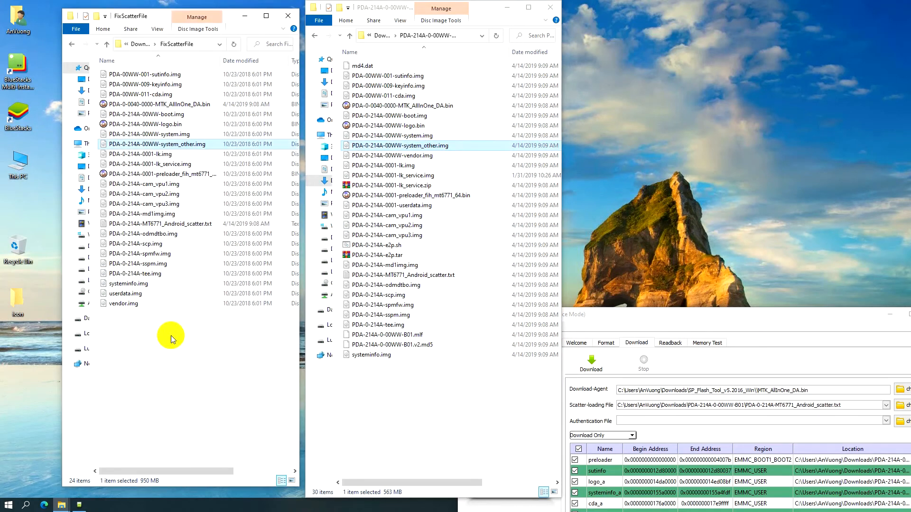
- Rename vendor.img in FixScatterFile to PDA-0-214A-00WW-vendor.img, using the name copied from the 214A folder
click(125, 304)
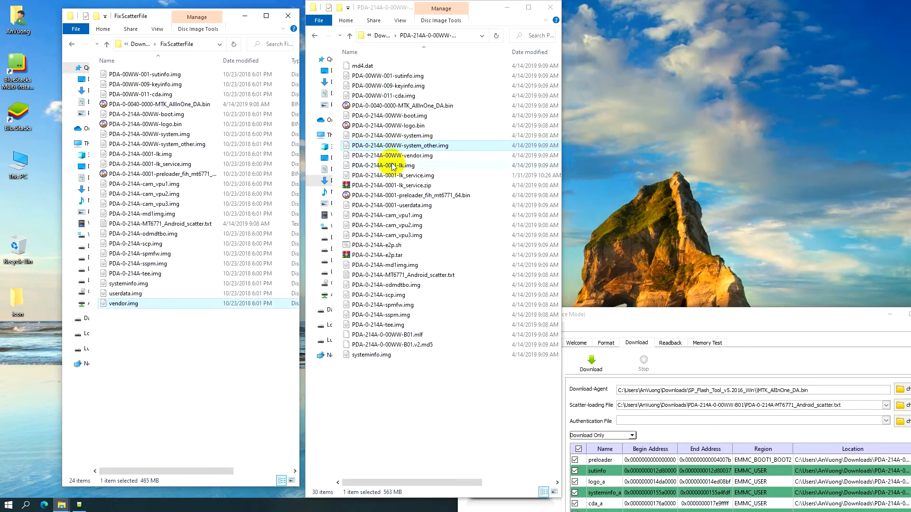
click(398, 155)
key(ctrl+c)
key(F2)
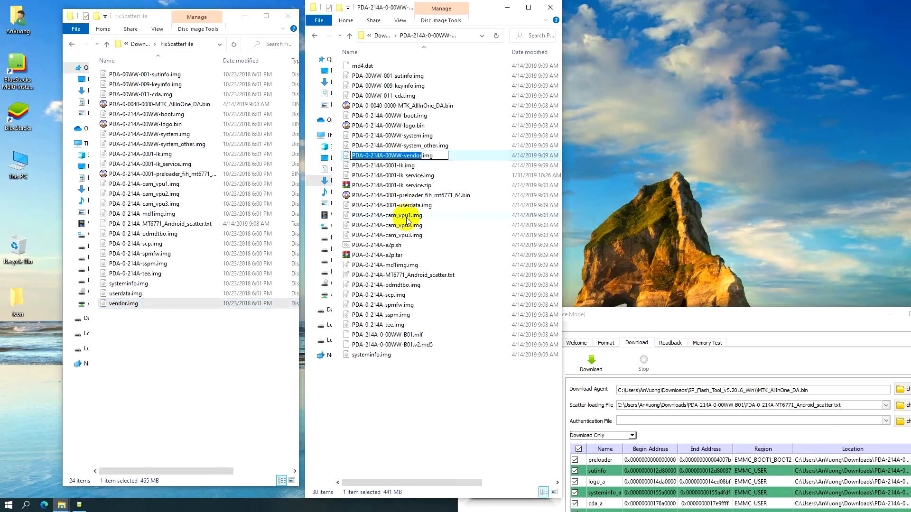
click(158, 324)
click(146, 302)
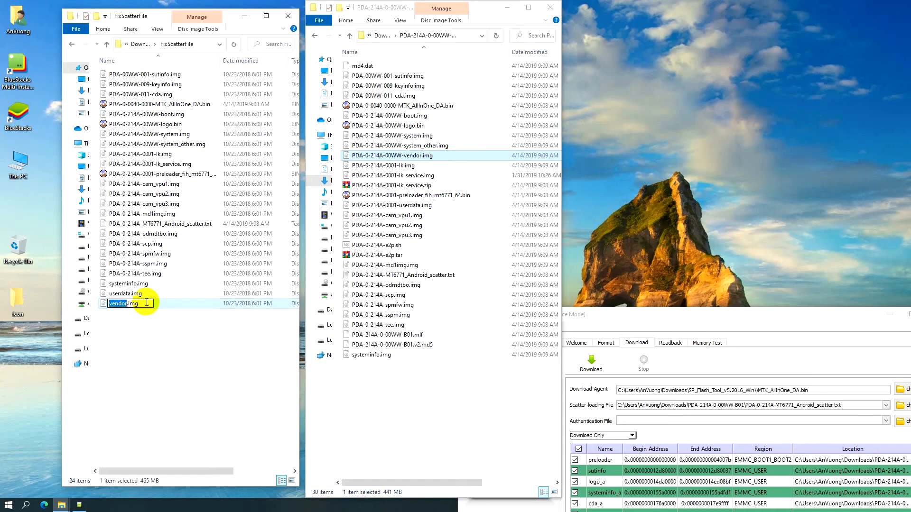
key(F2)
key(ctrl+v)
key(Return)
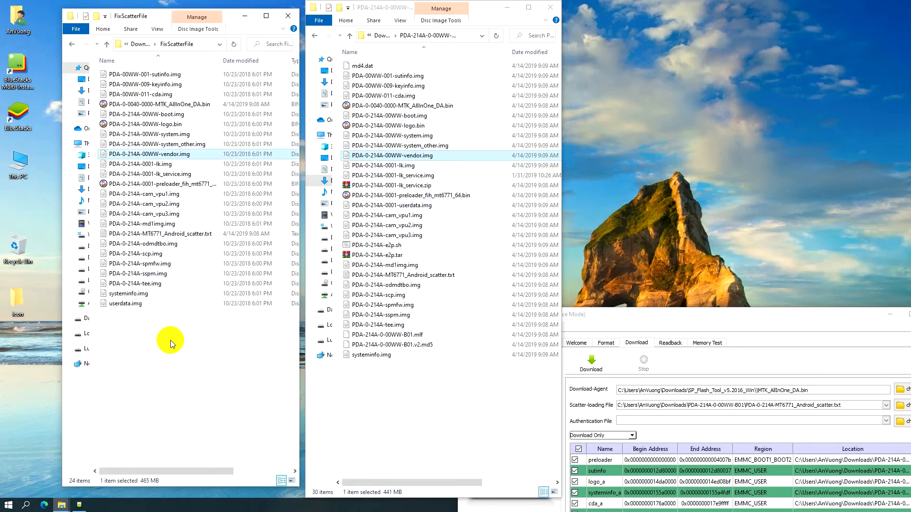
- Rename userdata.img in FixScatterFile to PDA-0-214A-0001-userdata.img, using the name copied from the 214A folder
click(120, 304)
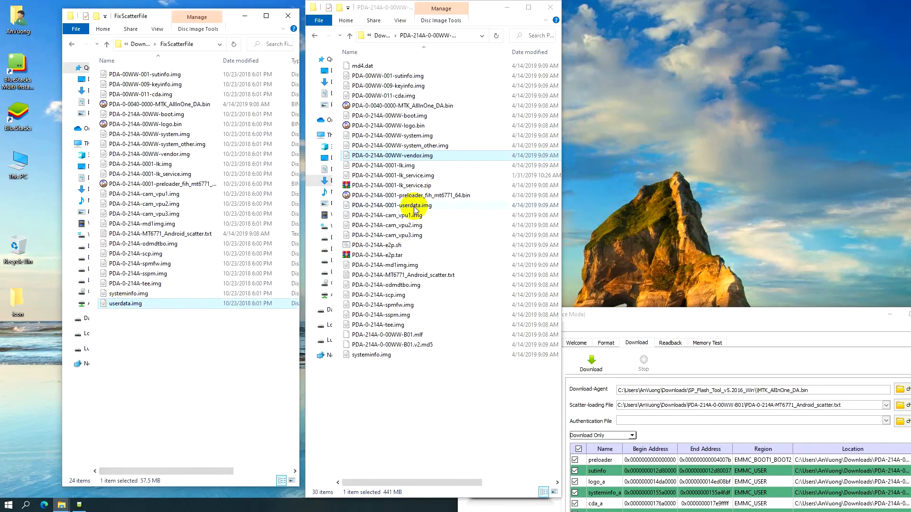
click(407, 206)
key(F2)
key(ctrl+c)
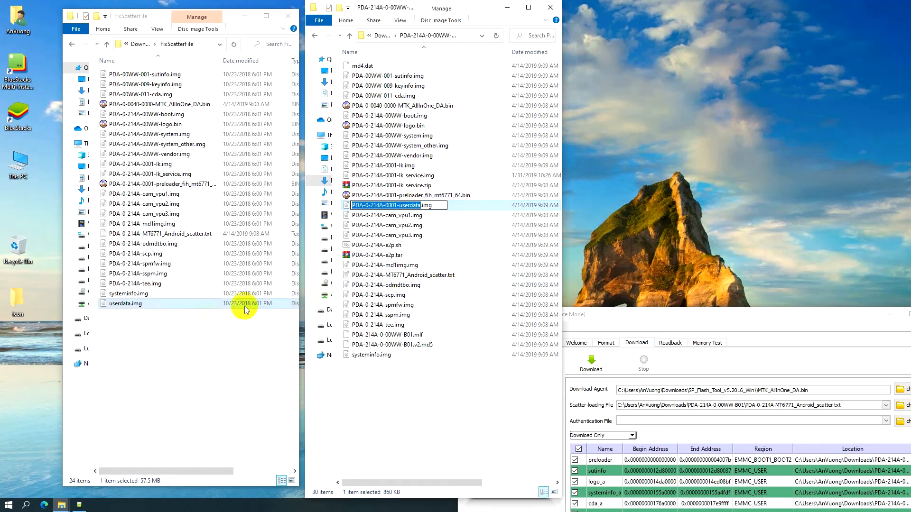
click(164, 304)
key(F2)
key(ctrl+v)
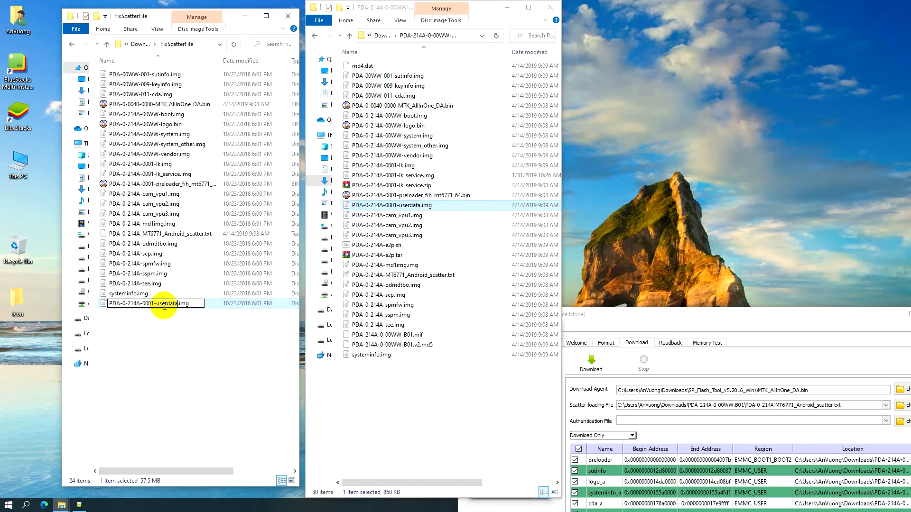
key(Return)
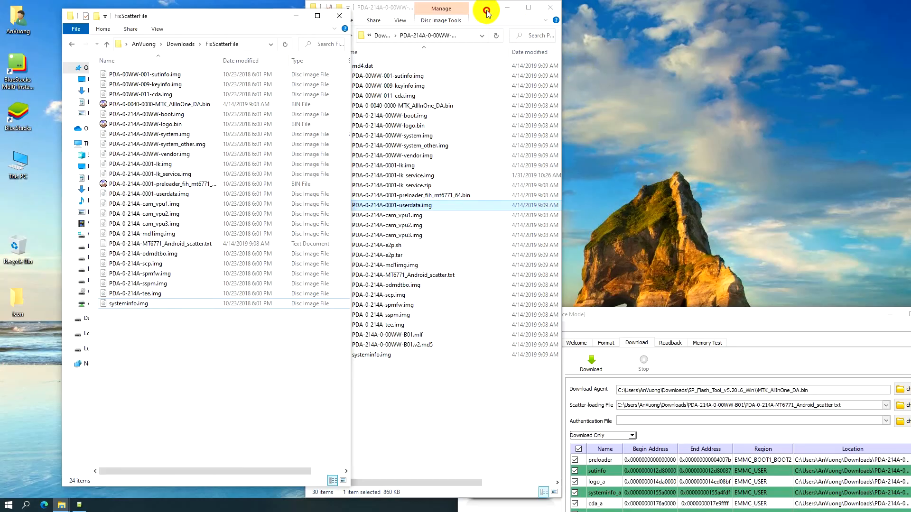
- Move the 214A folder window clear of FixScatterFile, widen it, and switch to Smart Phone Flash Tool
click(532, 11)
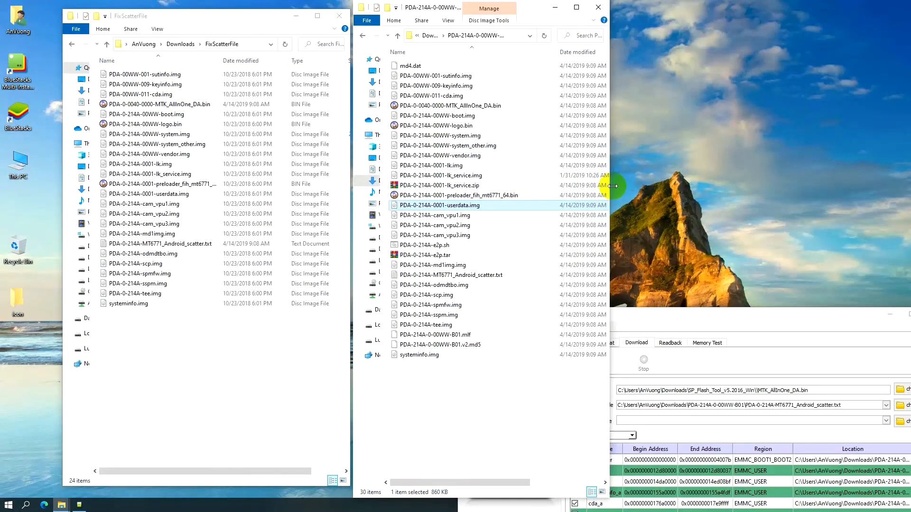
drag(610, 187, 650, 186)
click(765, 318)
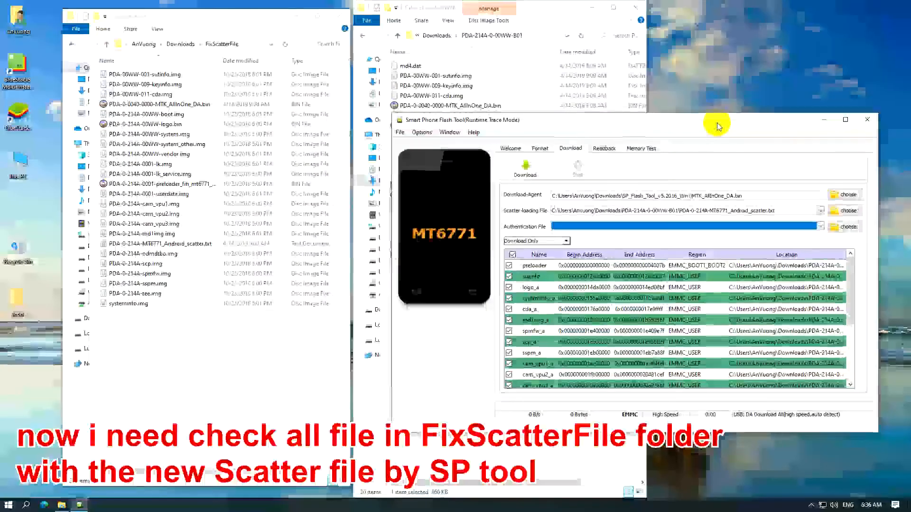
- Load PDA-0-214A-MT6771_Android_scatter.txt from the Downloads\FixScatterFile folder as the scatter-loading file, using the copied folder path
click(819, 210)
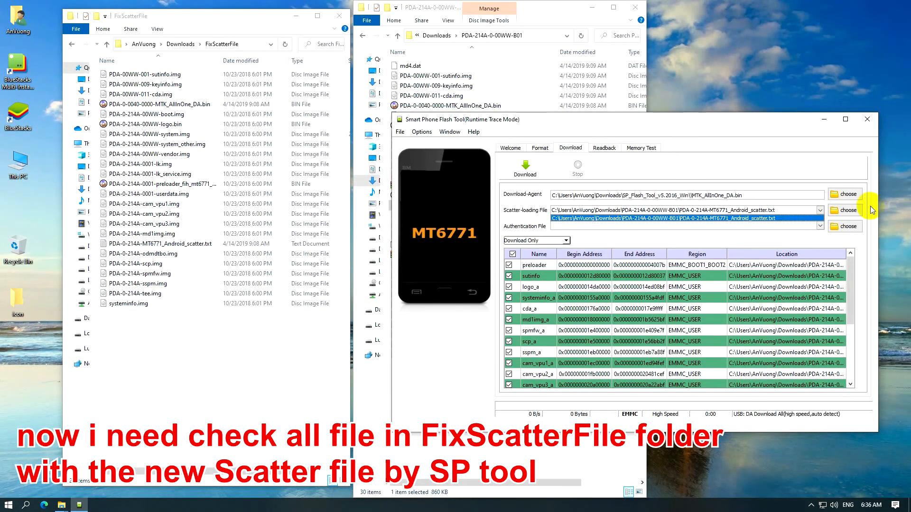
click(848, 212)
click(848, 212)
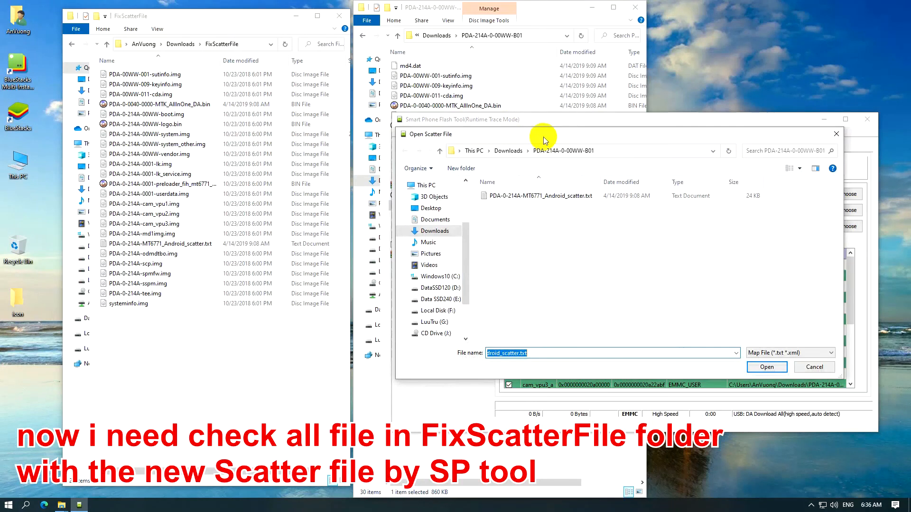
click(244, 46)
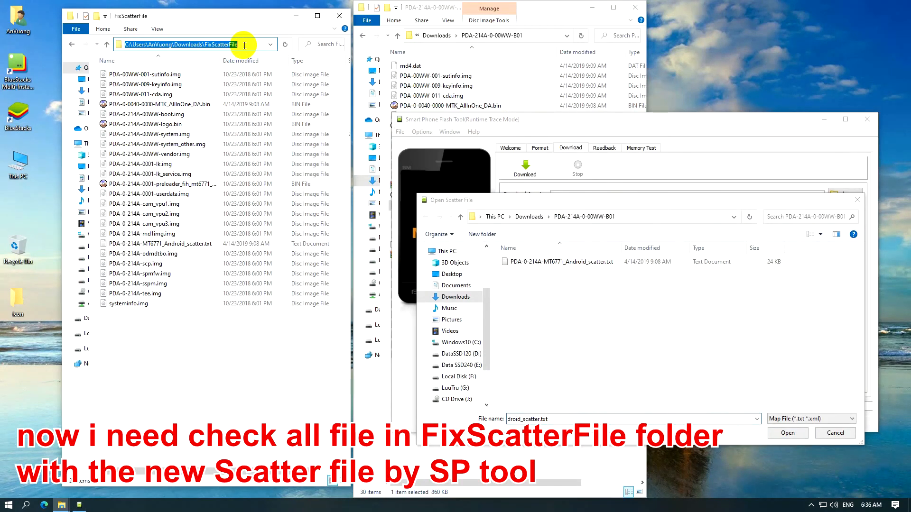
right_click(203, 45)
click(222, 76)
click(625, 216)
key(ctrl+v)
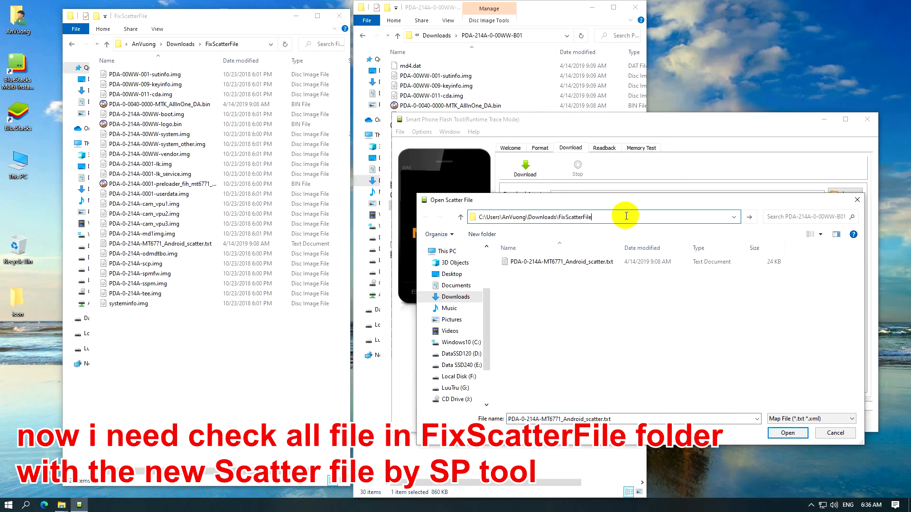
key(Return)
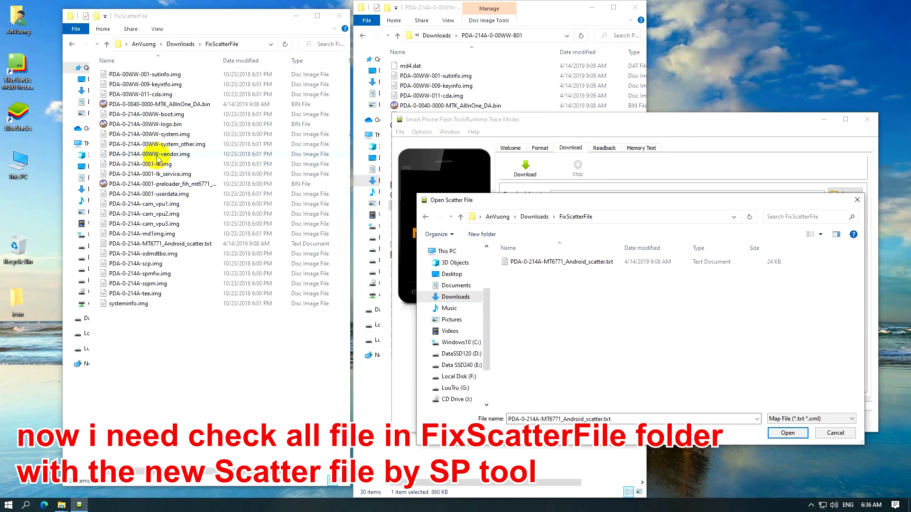
click(561, 261)
click(787, 432)
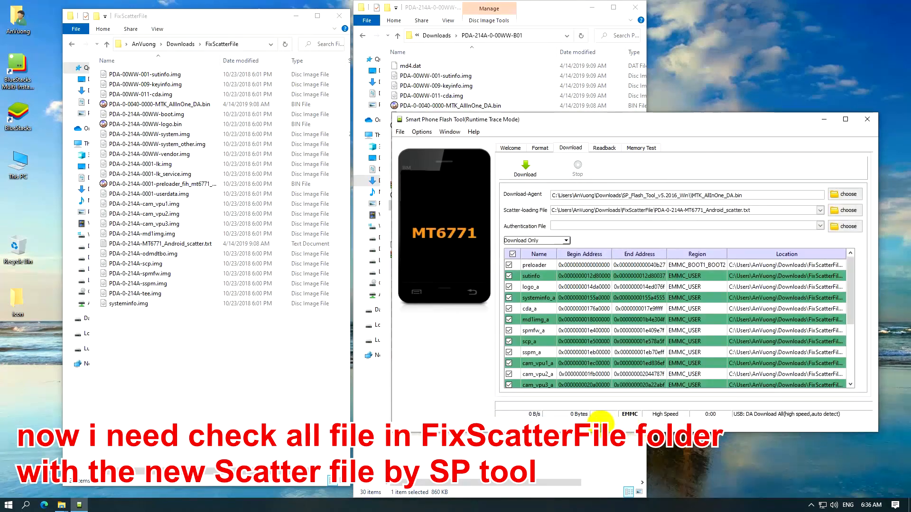
- Widen the Smart Phone Flash Tool window and check the file names and locations of all partitions in the loaded scatter list
drag(679, 121, 616, 53)
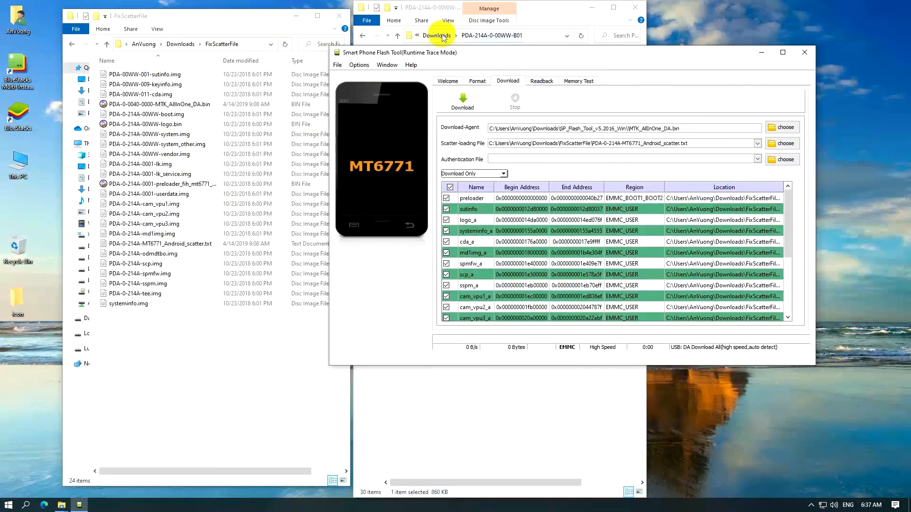
scroll(601, 247, down, 4)
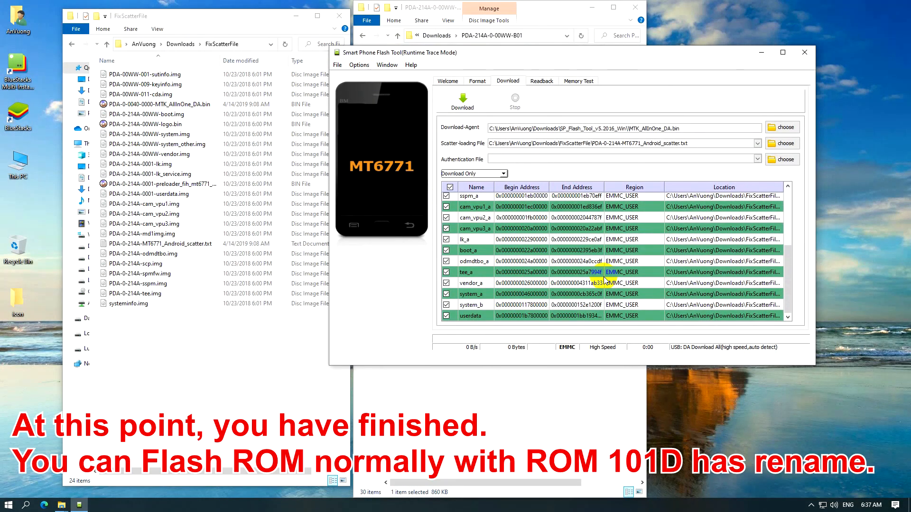
scroll(602, 279, up, 3)
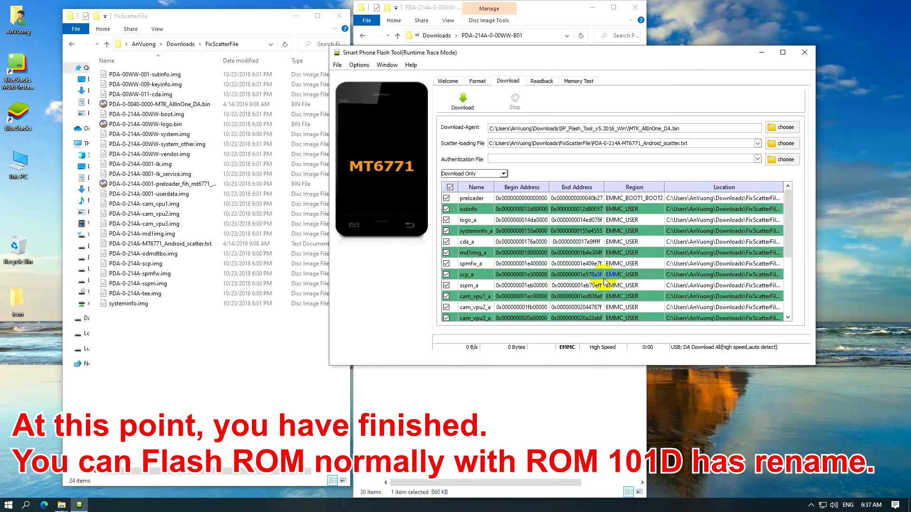
drag(816, 239, 906, 239)
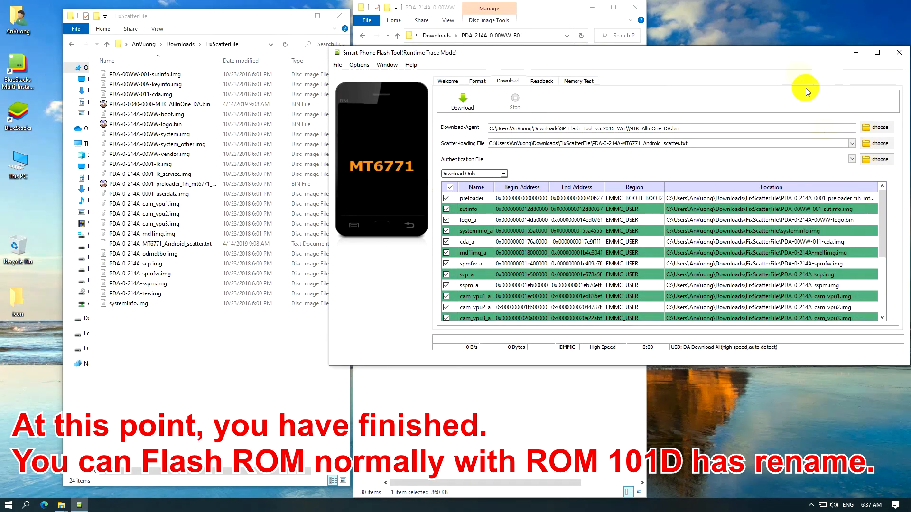
drag(778, 57, 621, 94)
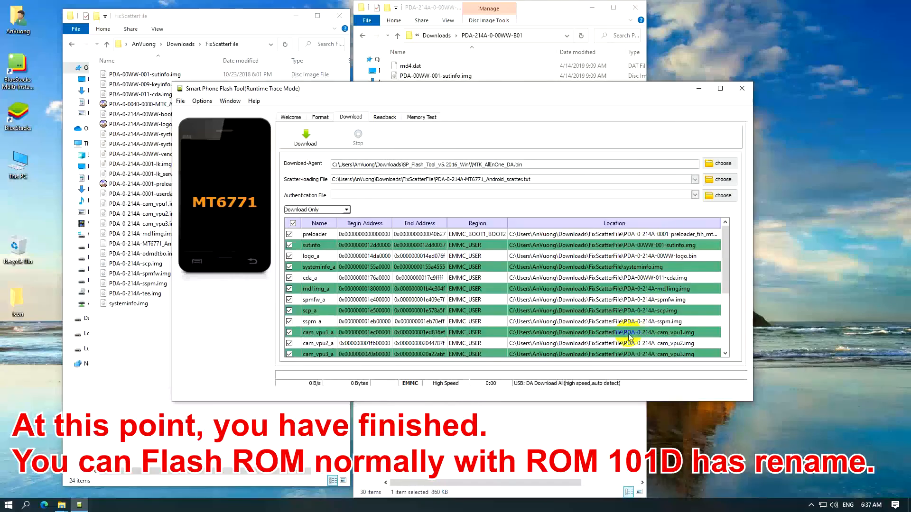
double_click(568, 312)
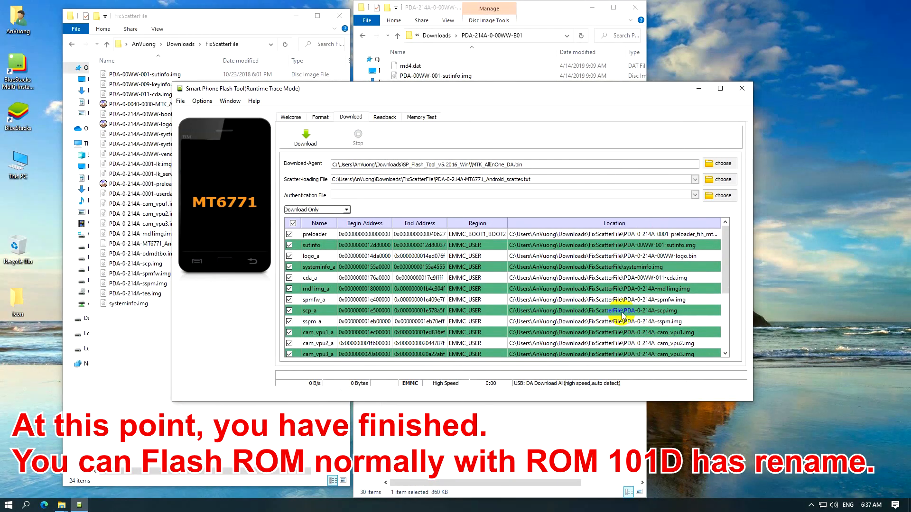
- Show the full path of the FixScatterFile folder, return to Smart Phone Flash Tool and start the Download Only flash with all partitions checked
click(246, 43)
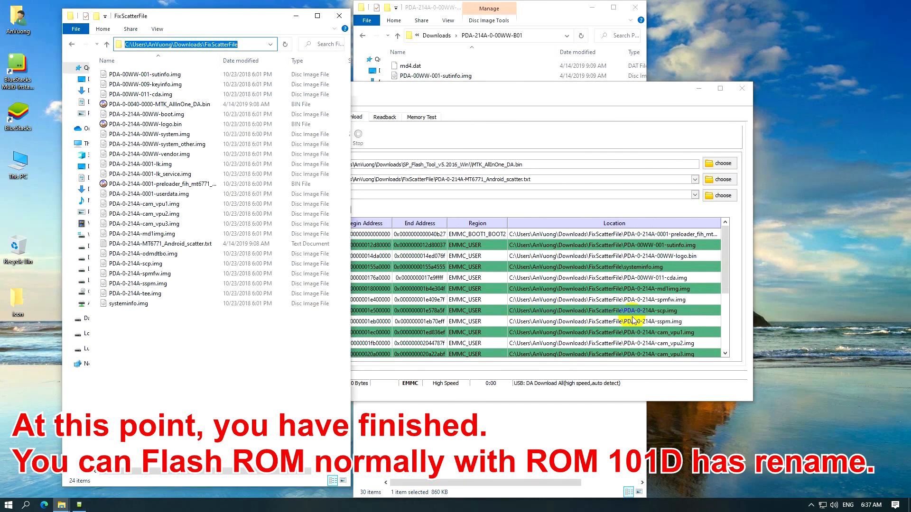
click(591, 89)
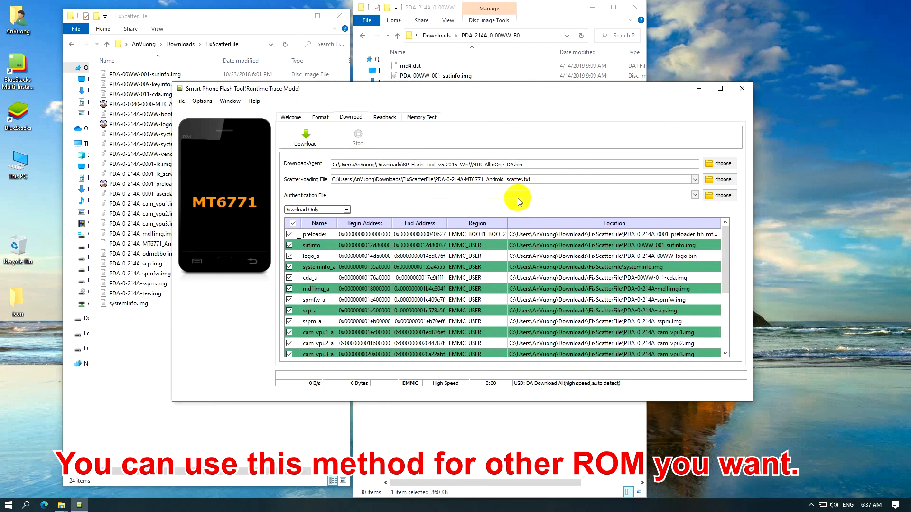
click(304, 138)
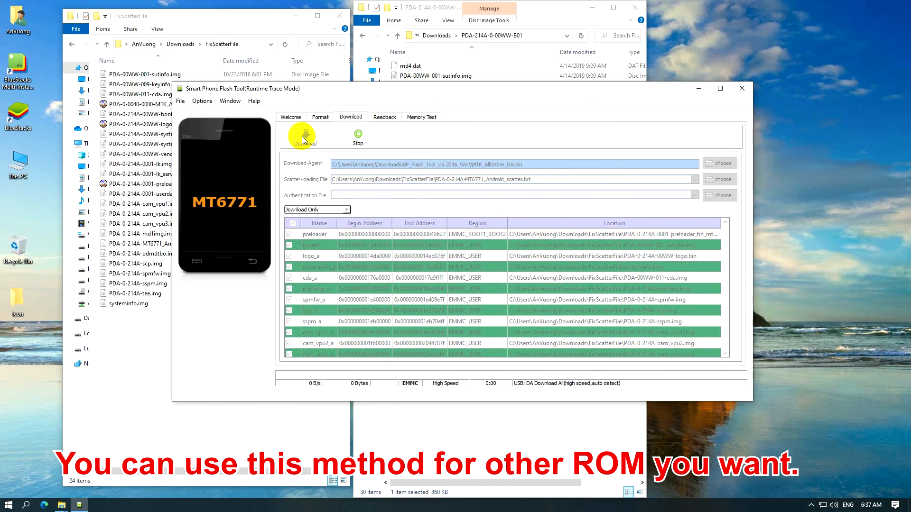